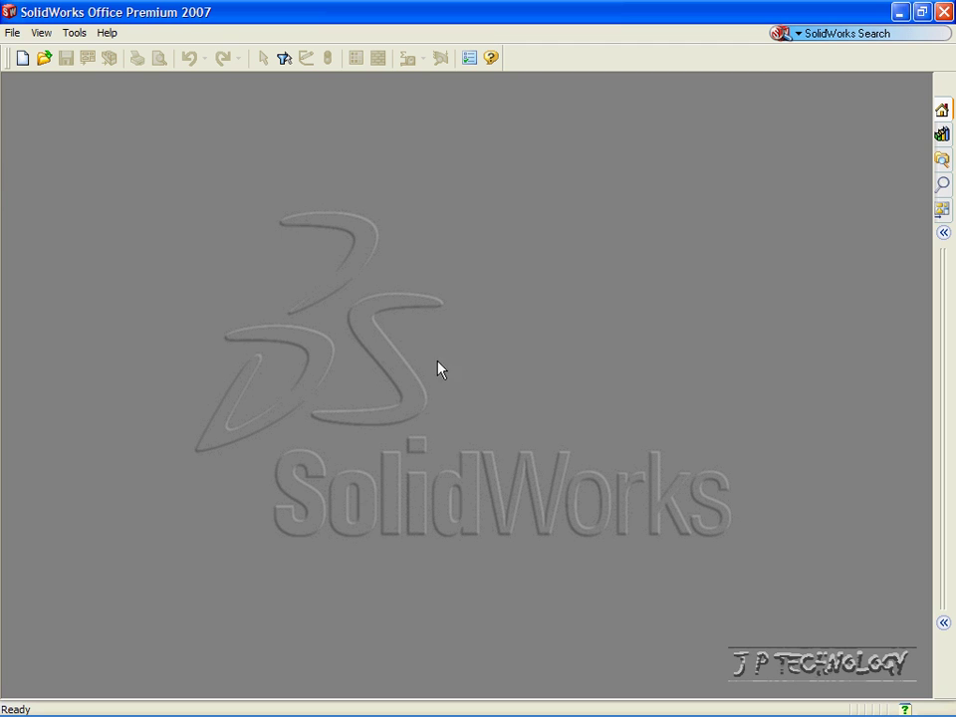
# Create new part Part17 from the PART-MM-ANSI-AL6061 template.
pyautogui.click(13, 33)
pyautogui.click(40, 58)
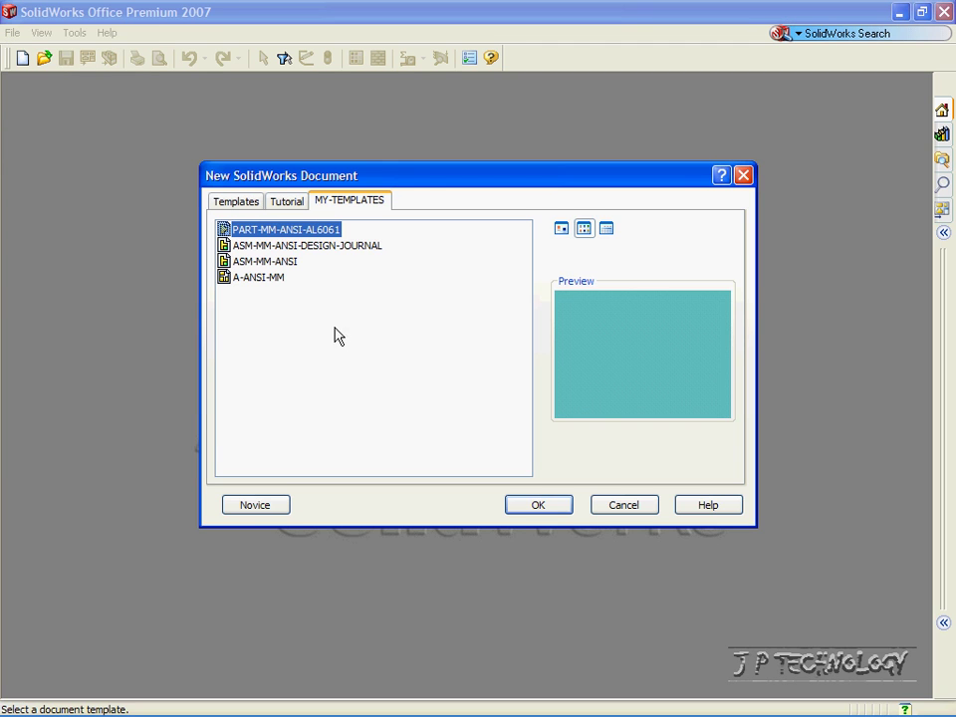
pyautogui.click(538, 505)
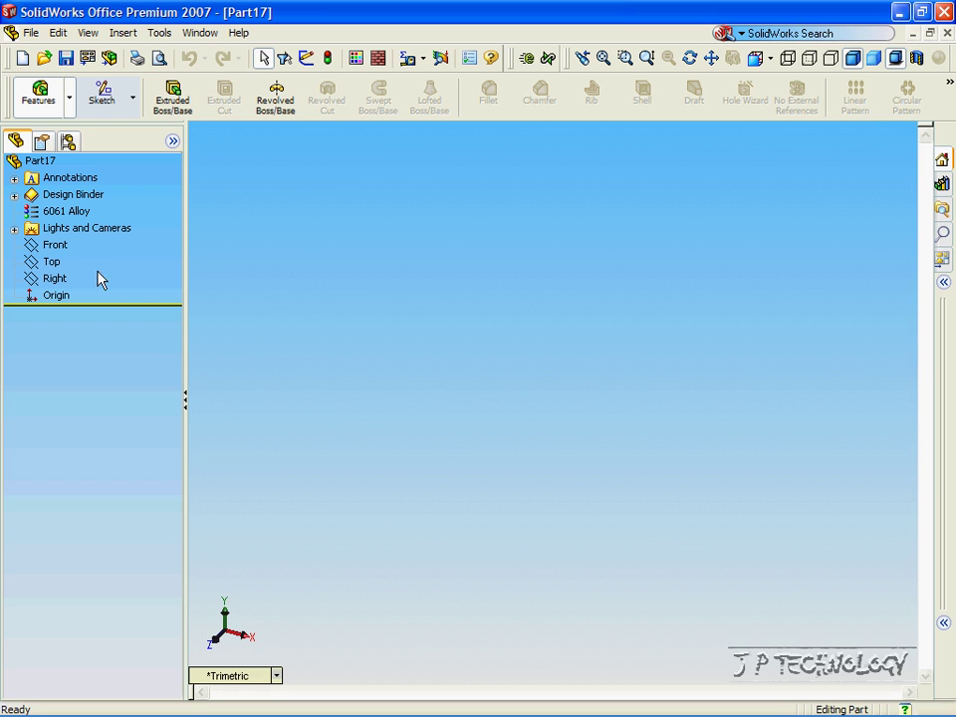
# Draw Sketch1 on the Front plane: a small undimensioned rectangle up-left of the origin.
pyautogui.click(58, 245)
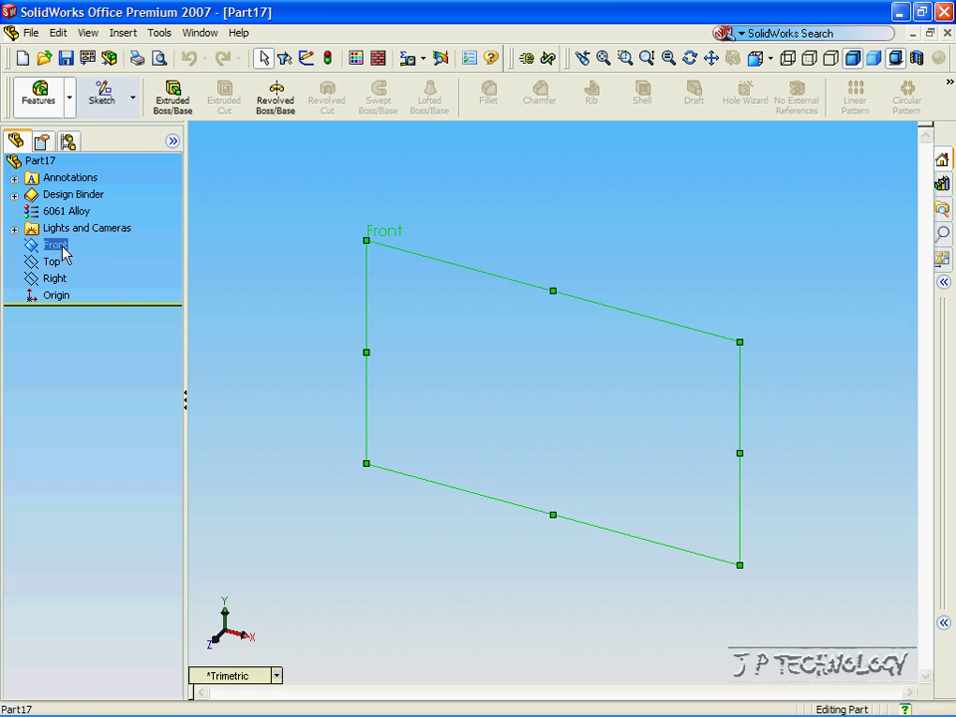
pyautogui.click(103, 97)
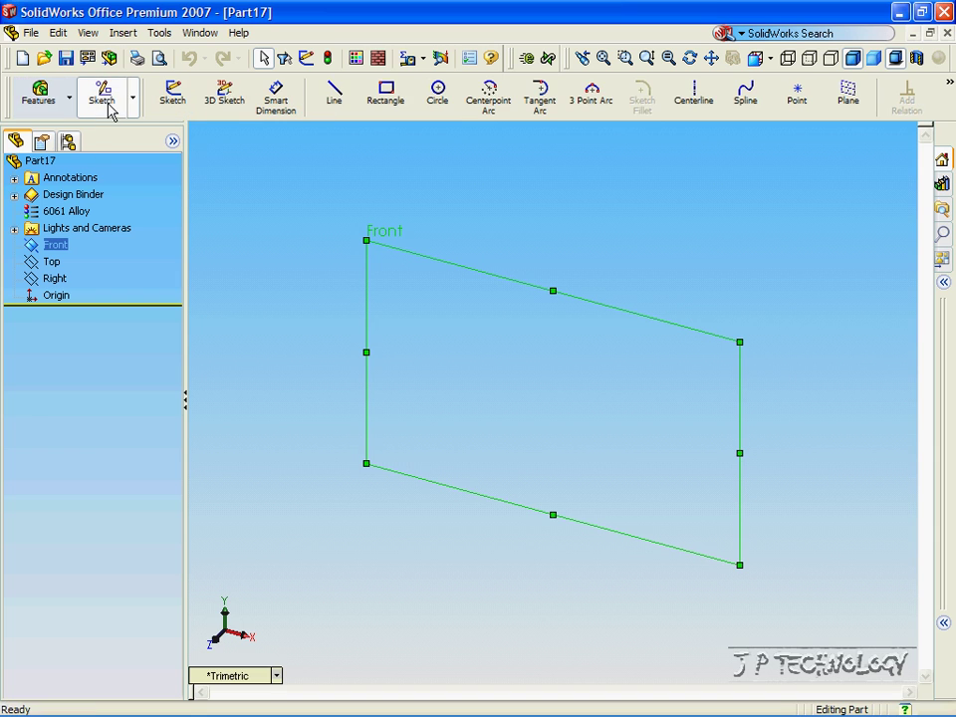
pyautogui.click(386, 94)
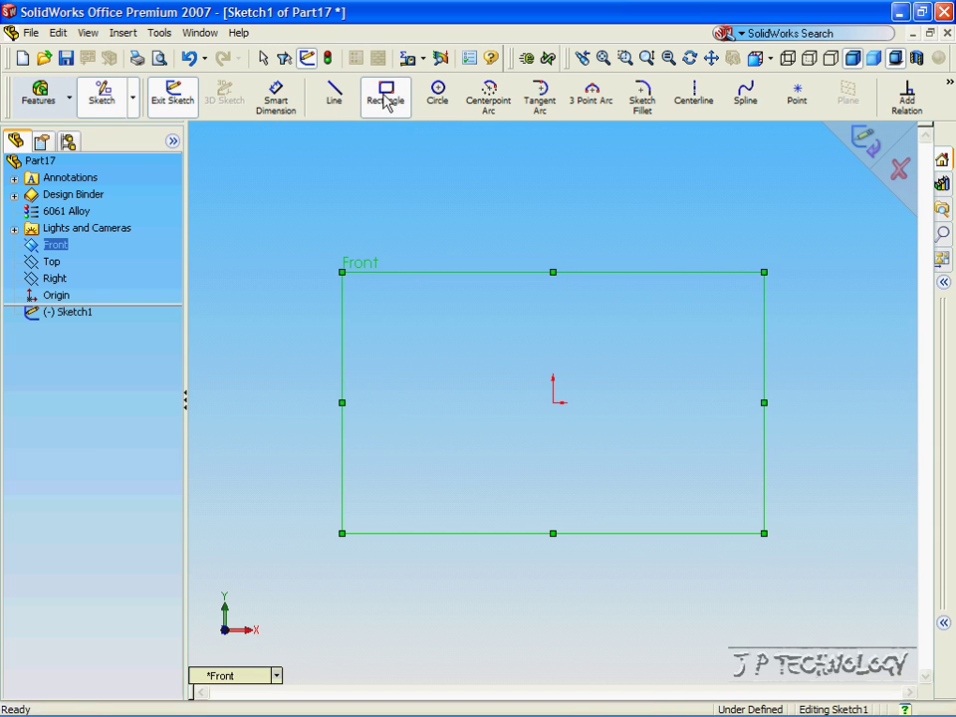
pyautogui.click(355, 292)
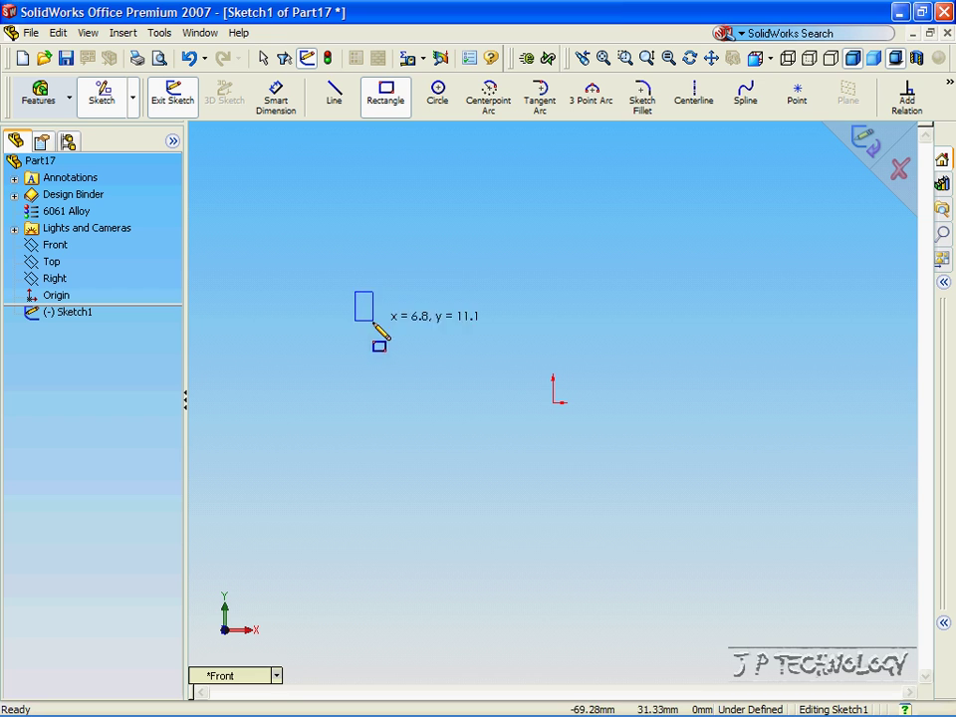
pyautogui.click(429, 352)
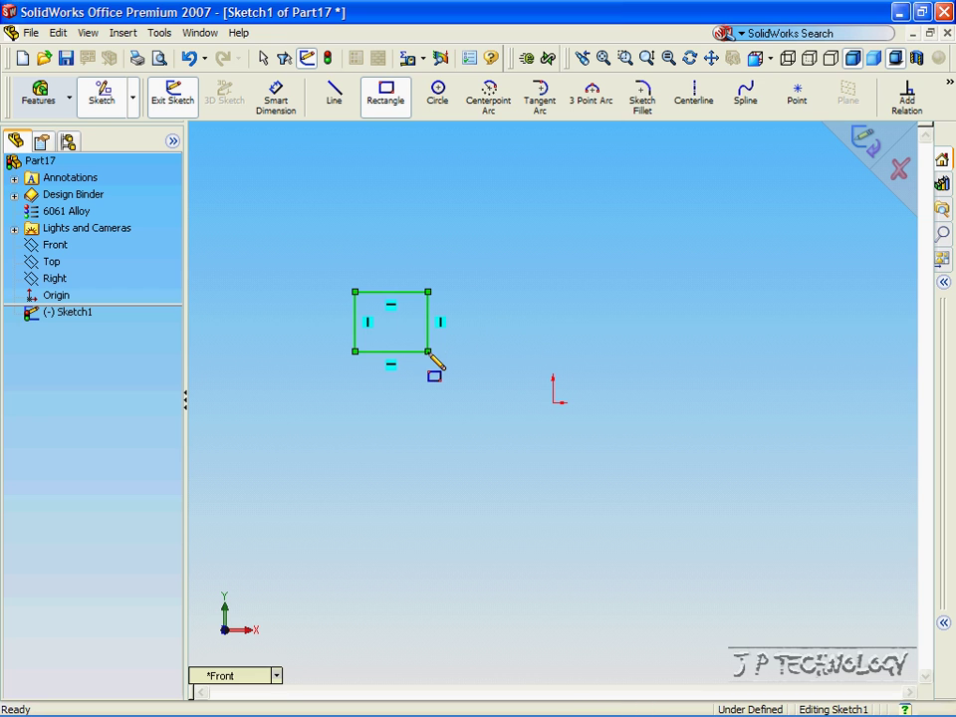
pyautogui.click(863, 140)
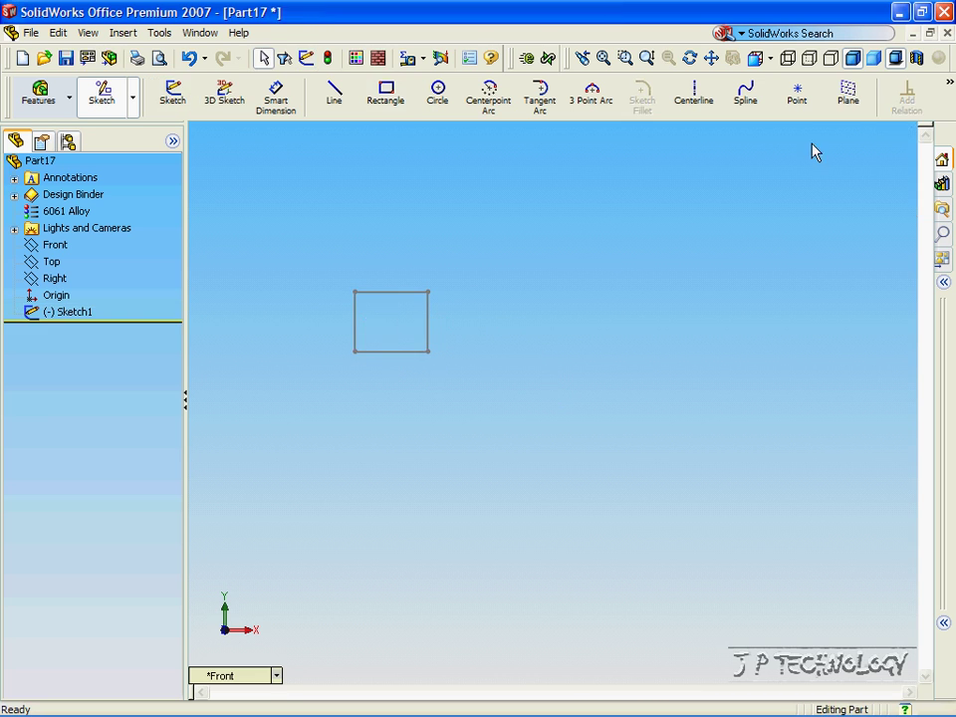
# Create Plane1 offset 200 mm from the Front plane.
pyautogui.click(125, 34)
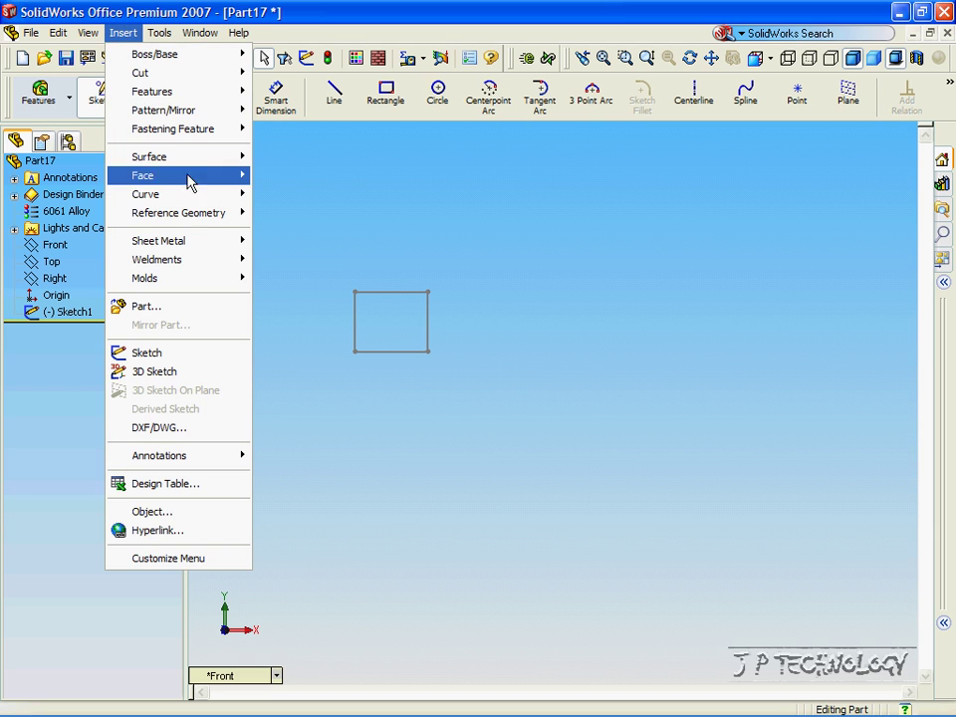
pyautogui.moveTo(197, 217)
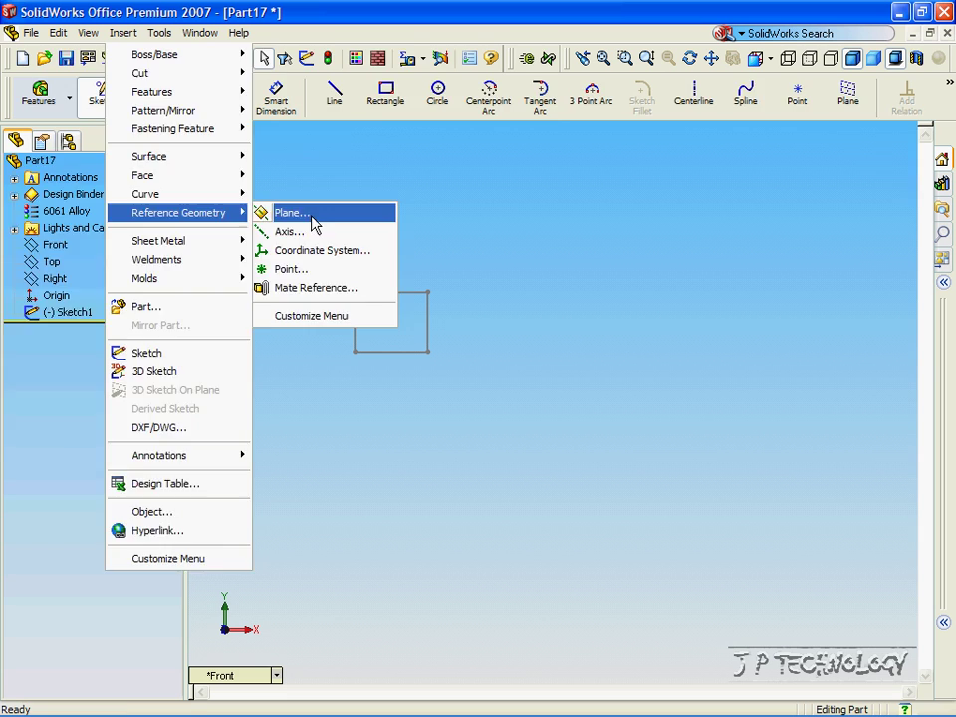
pyautogui.click(278, 213)
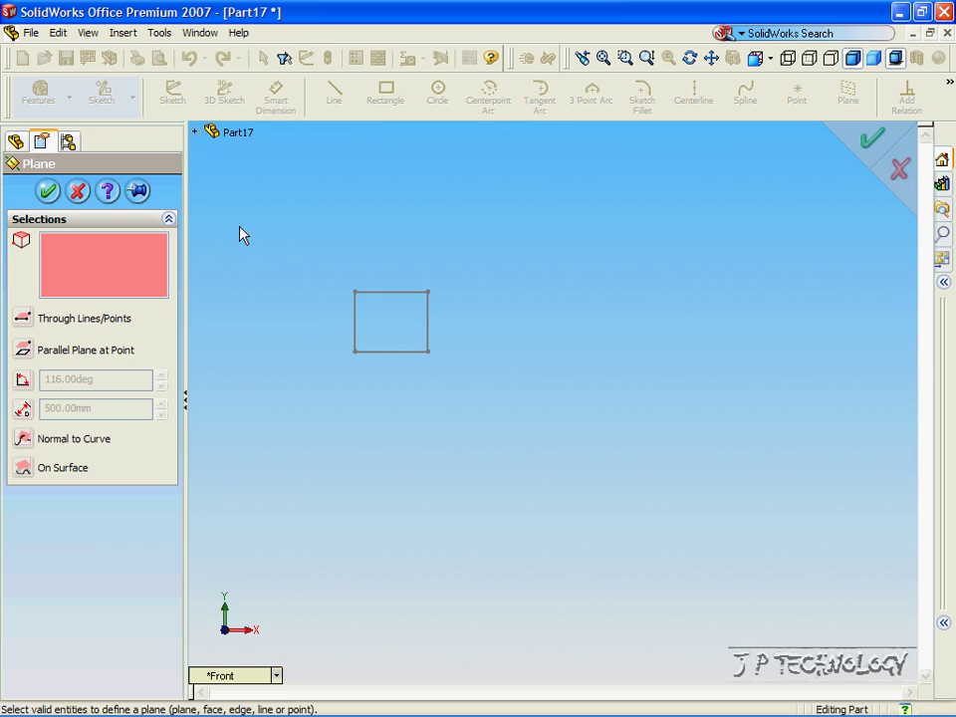
pyautogui.click(194, 133)
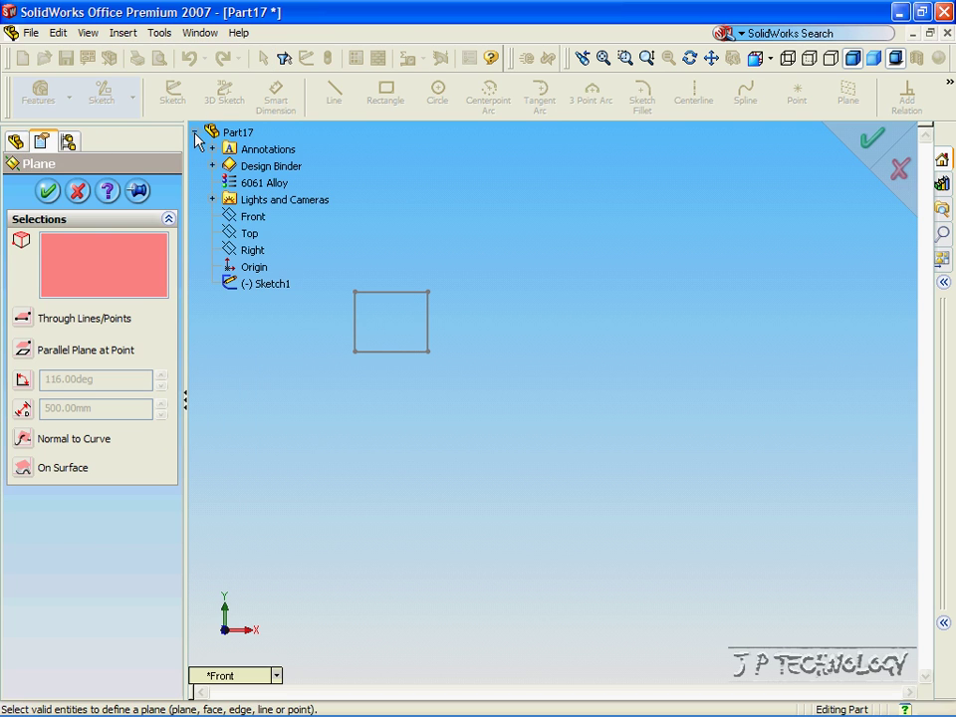
pyautogui.click(249, 217)
pyautogui.doubleClick(111, 410)
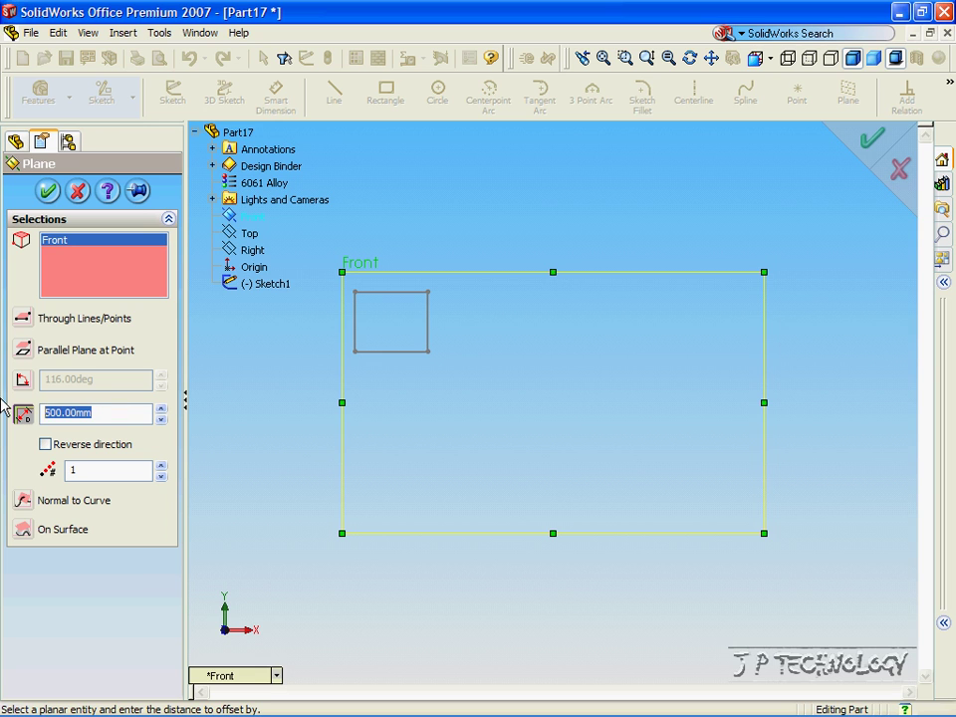
pyautogui.write('200')
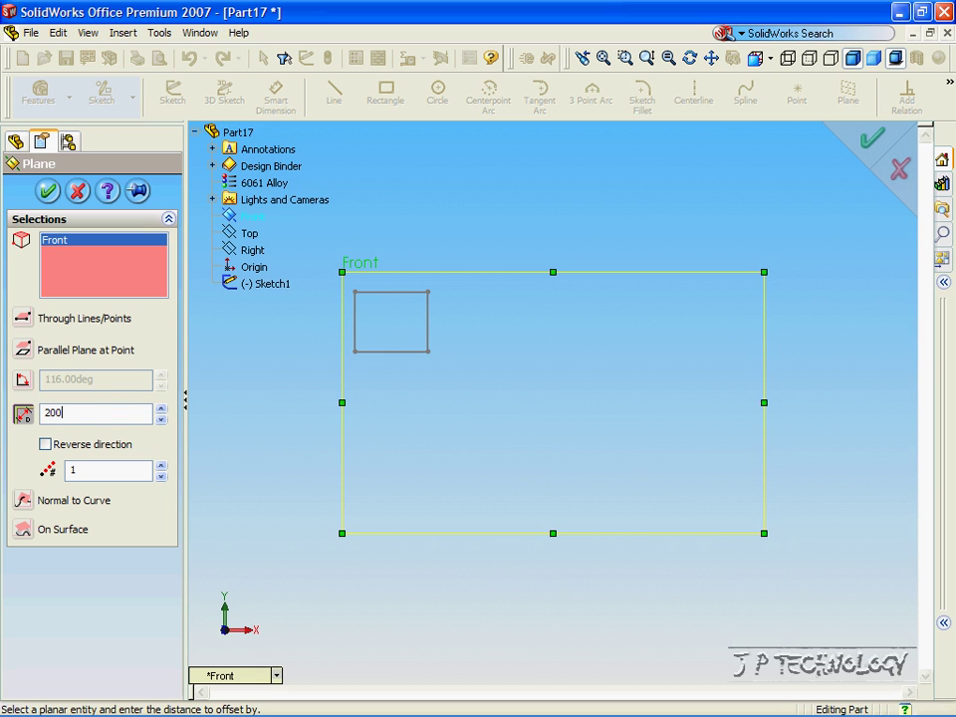
pyautogui.press('Return')
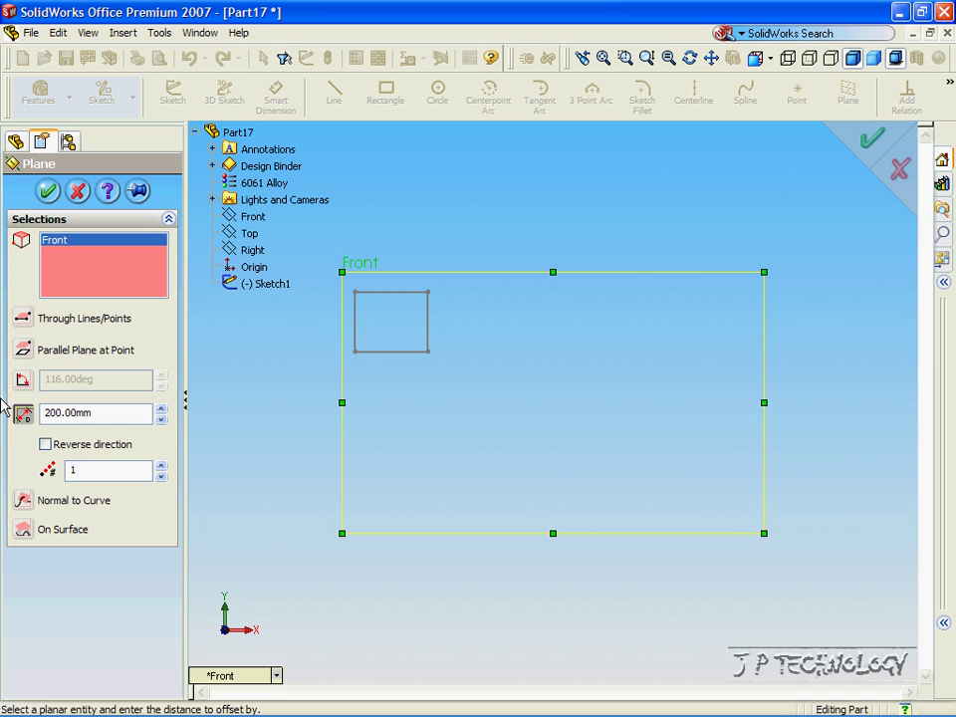
pyautogui.click(45, 191)
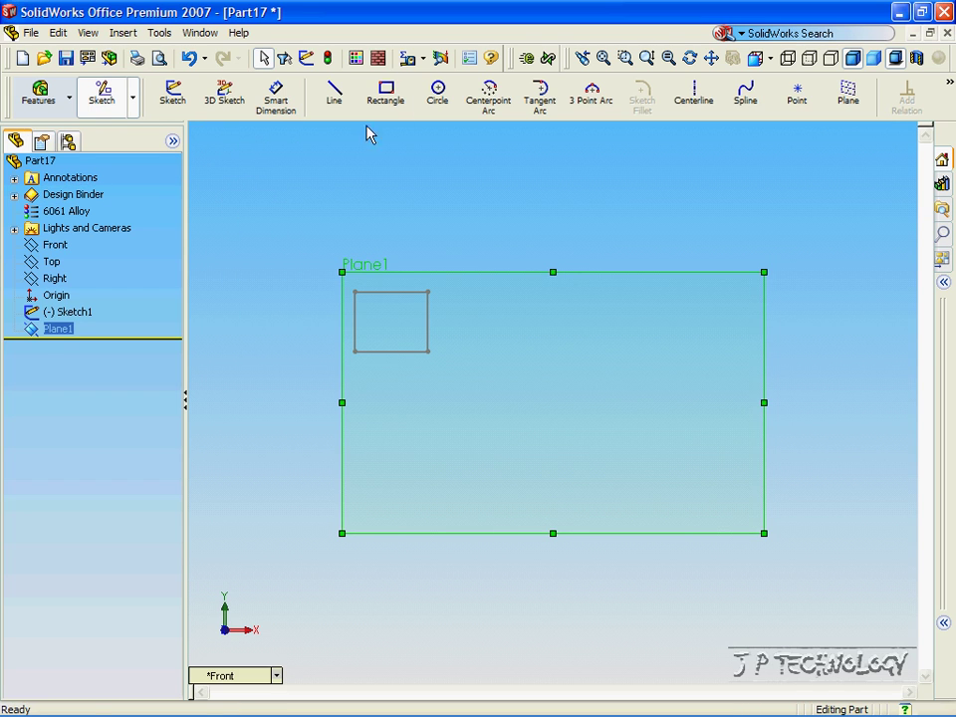
# Sketch a long, thin rectangle below-right of the origin on Plane1 as Sketch2.
pyautogui.click(392, 100)
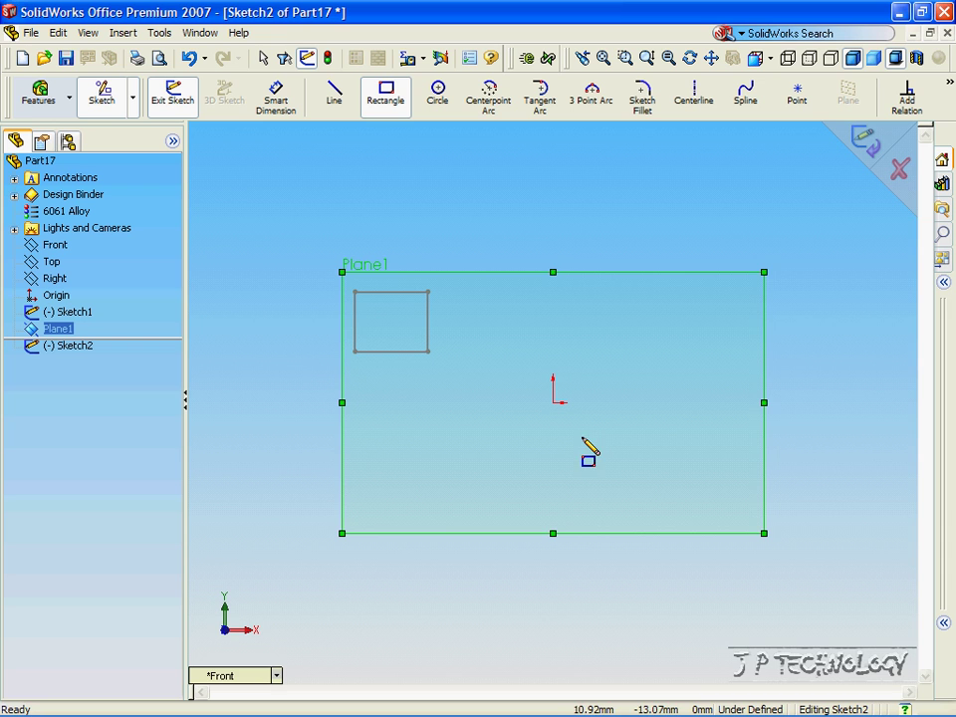
pyautogui.moveTo(588, 457)
pyautogui.mouseDown()
pyautogui.moveTo(679, 498)
pyautogui.moveTo(842, 481)
pyautogui.mouseUp()
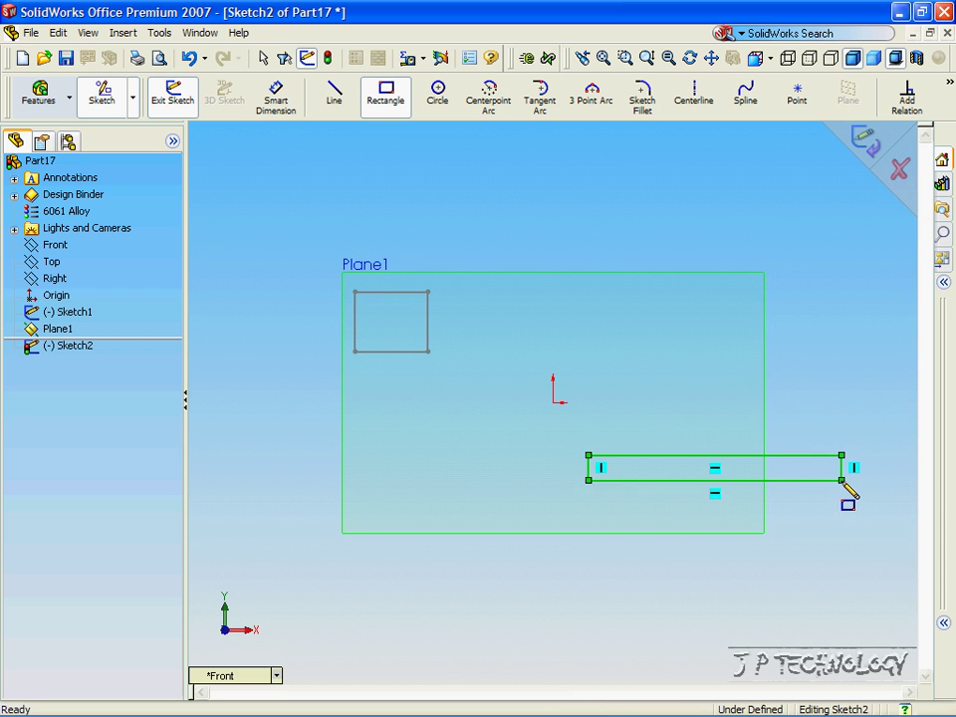
pyautogui.click(862, 149)
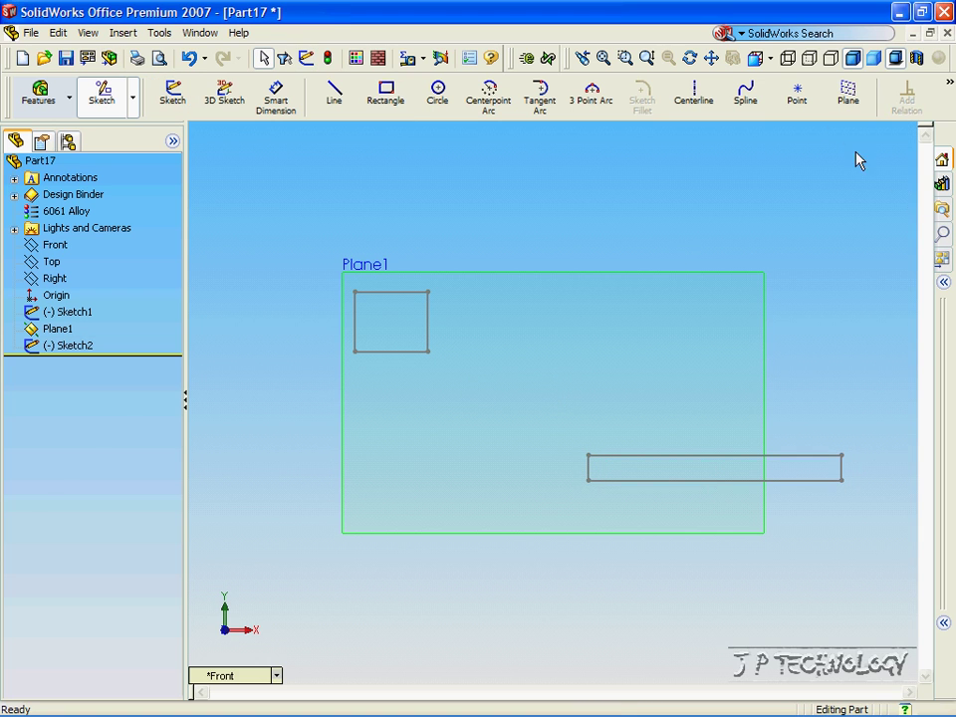
# Create Plane2 offset 200 mm from Plane1.
pyautogui.click(123, 33)
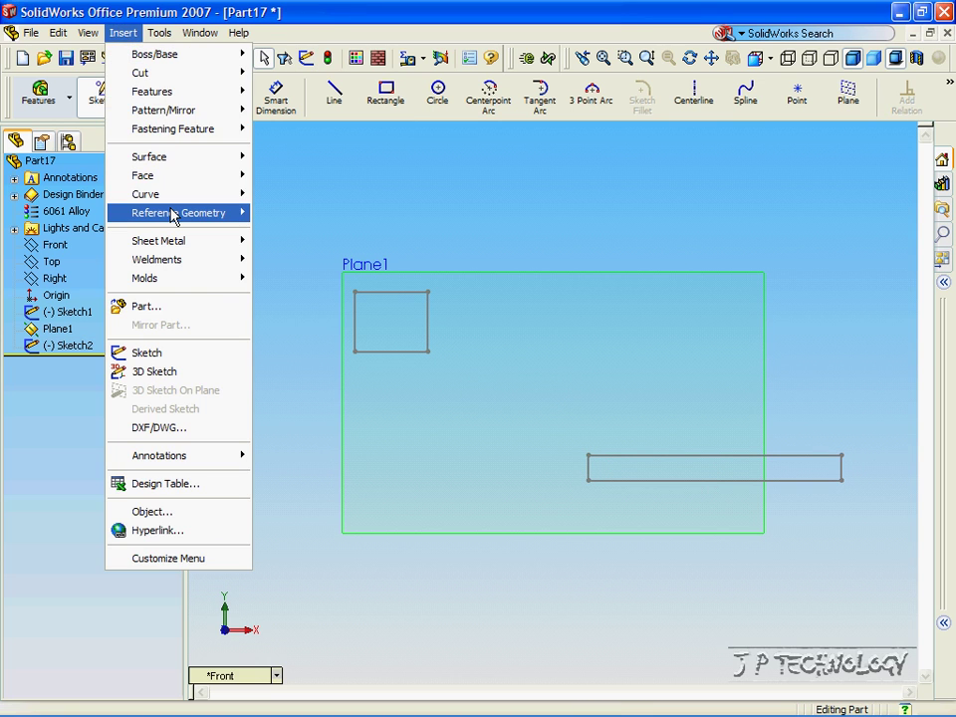
pyautogui.moveTo(211, 213)
pyautogui.click(267, 212)
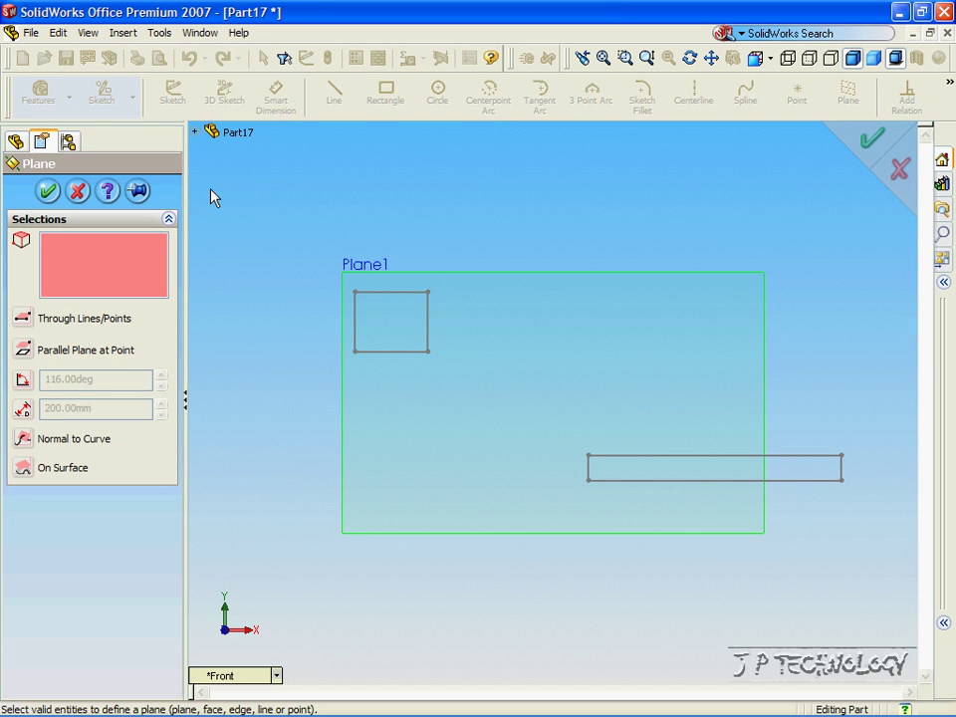
pyautogui.click(373, 271)
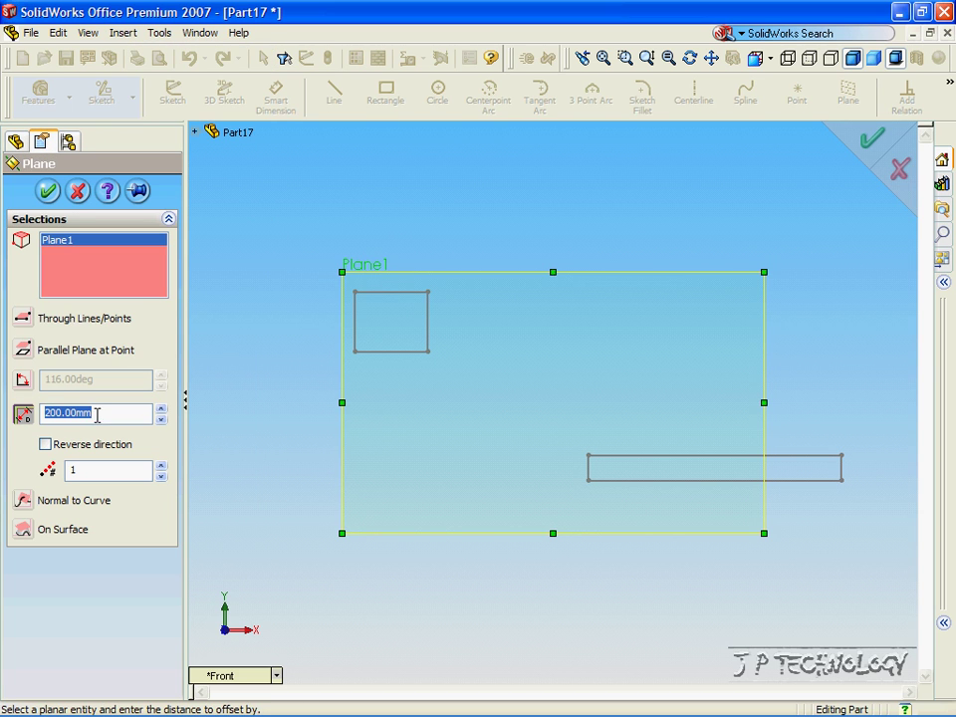
pyautogui.click(48, 191)
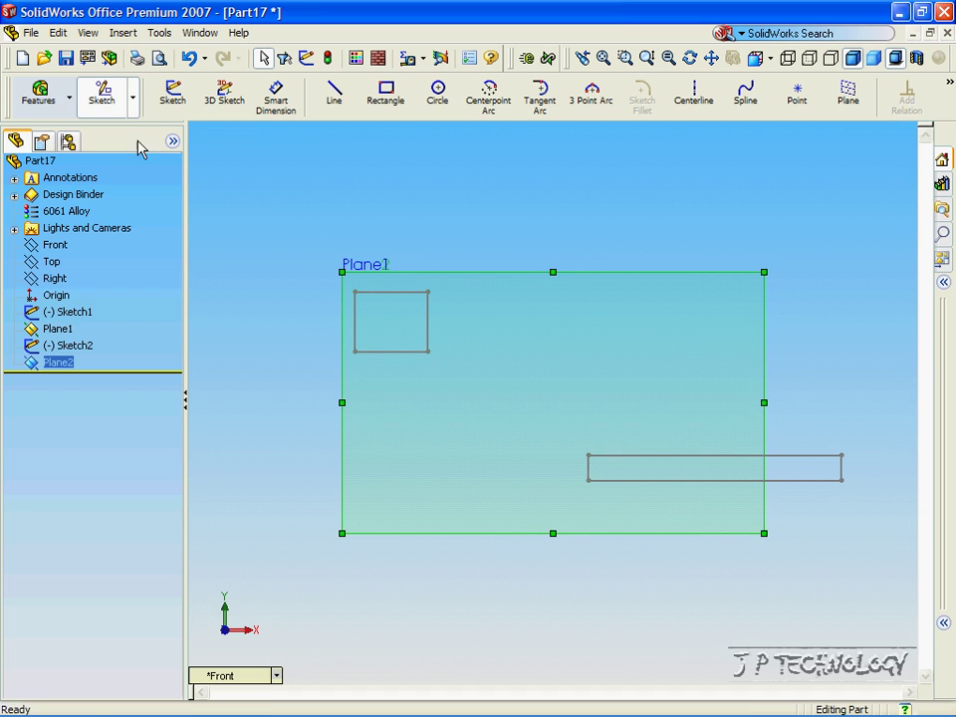
# Sketch a larger rectangle around the origin on Plane2 as Sketch3.
pyautogui.click(387, 94)
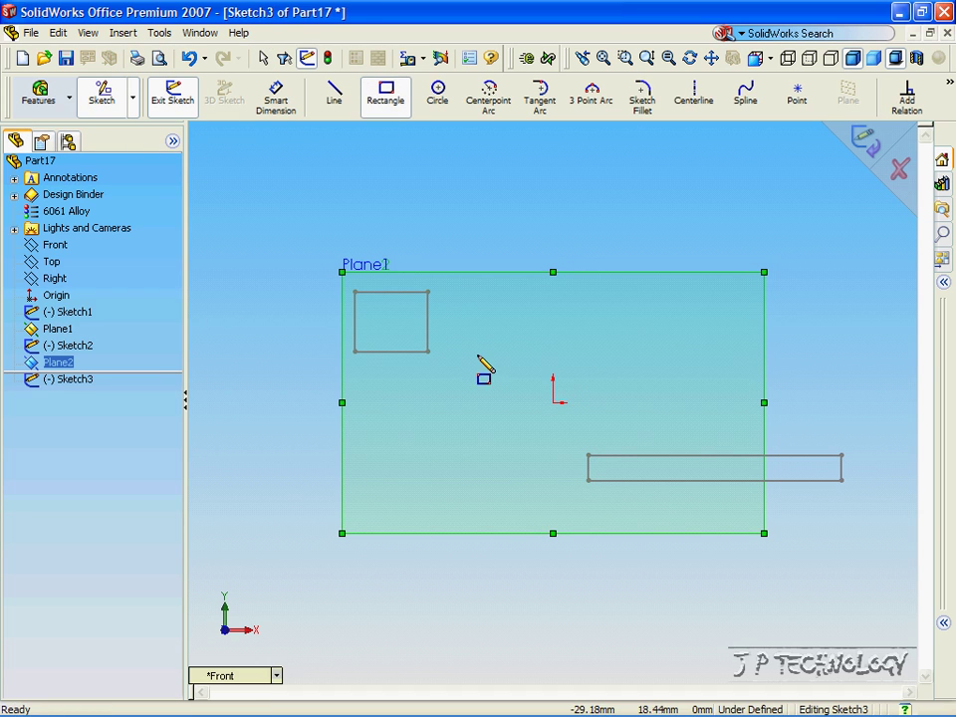
pyautogui.moveTo(480, 351)
pyautogui.mouseDown()
pyautogui.moveTo(604, 416)
pyautogui.moveTo(624, 468)
pyautogui.mouseUp()
pyautogui.click(865, 140)
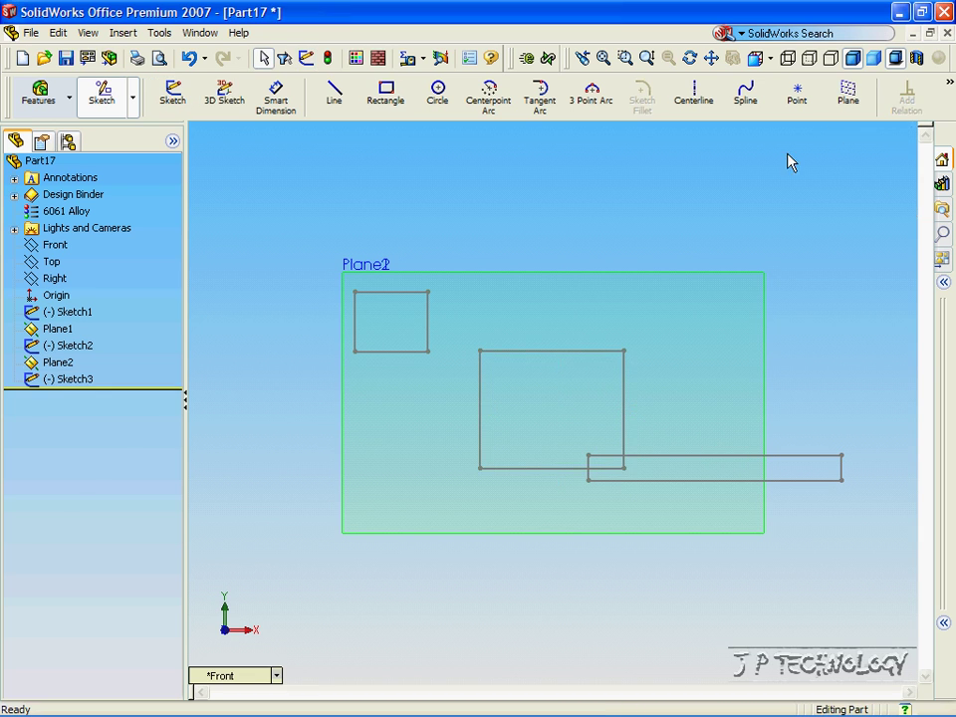
# Add Plane3 offset 40 mm from Plane2 and draw a large rectangle enclosing the earlier profiles.
pyautogui.click(117, 35)
pyautogui.moveTo(140, 212)
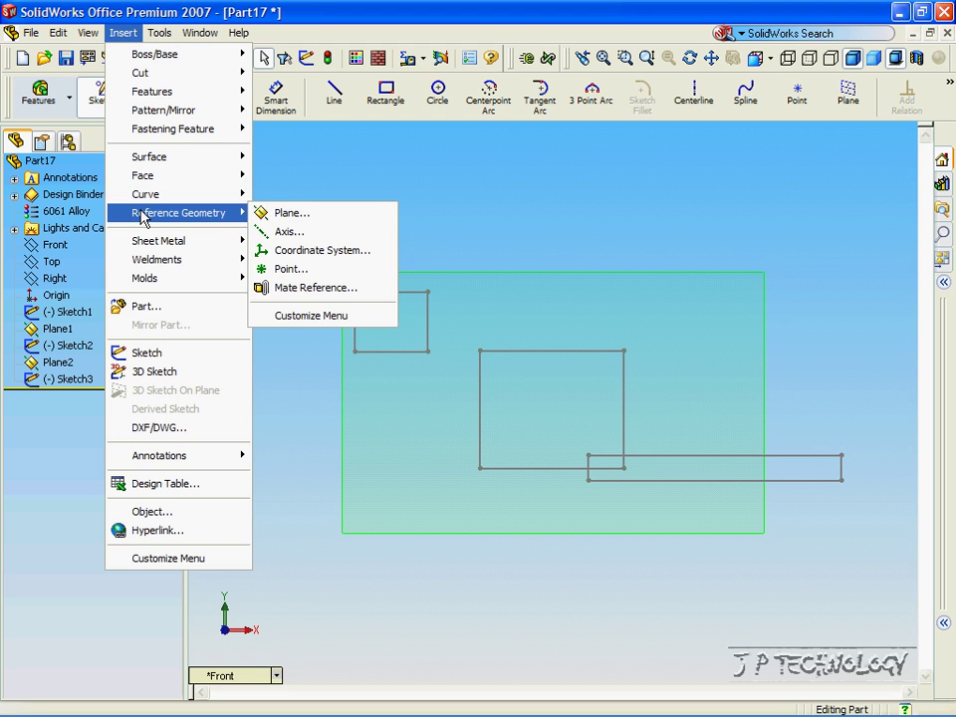
pyautogui.click(291, 214)
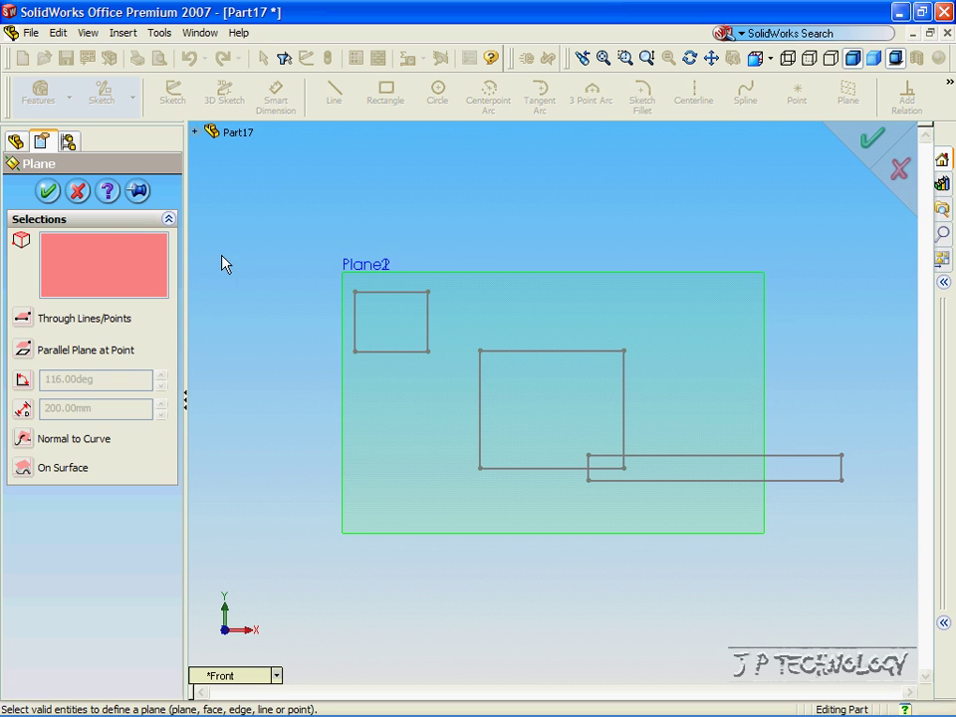
pyautogui.click(389, 274)
pyautogui.click(80, 410)
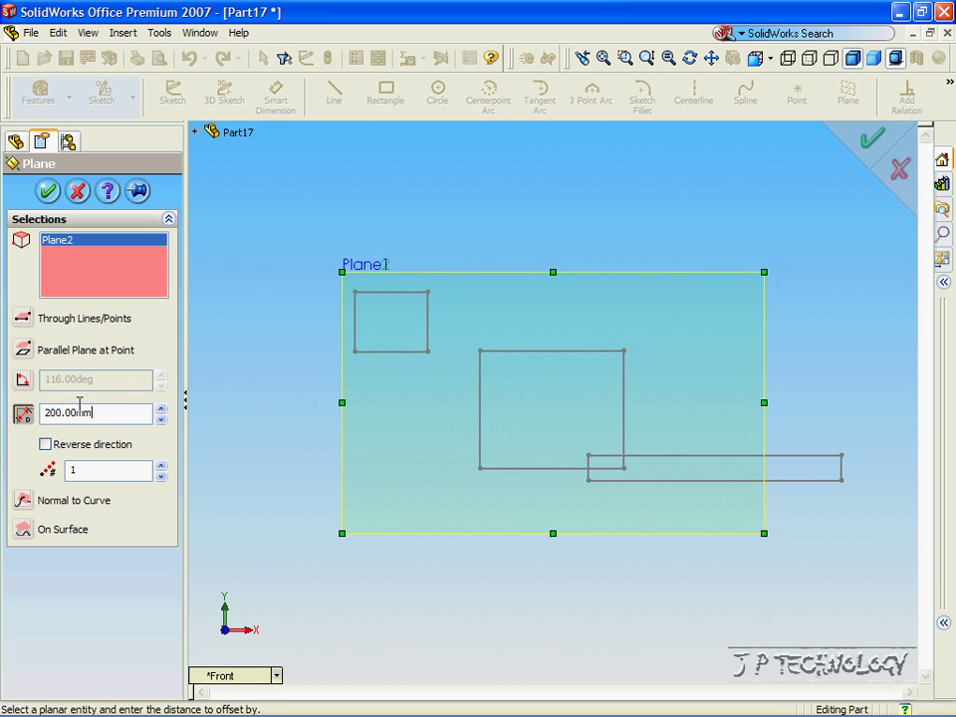
pyautogui.doubleClick(79, 402)
pyautogui.write('40')
pyautogui.click(47, 190)
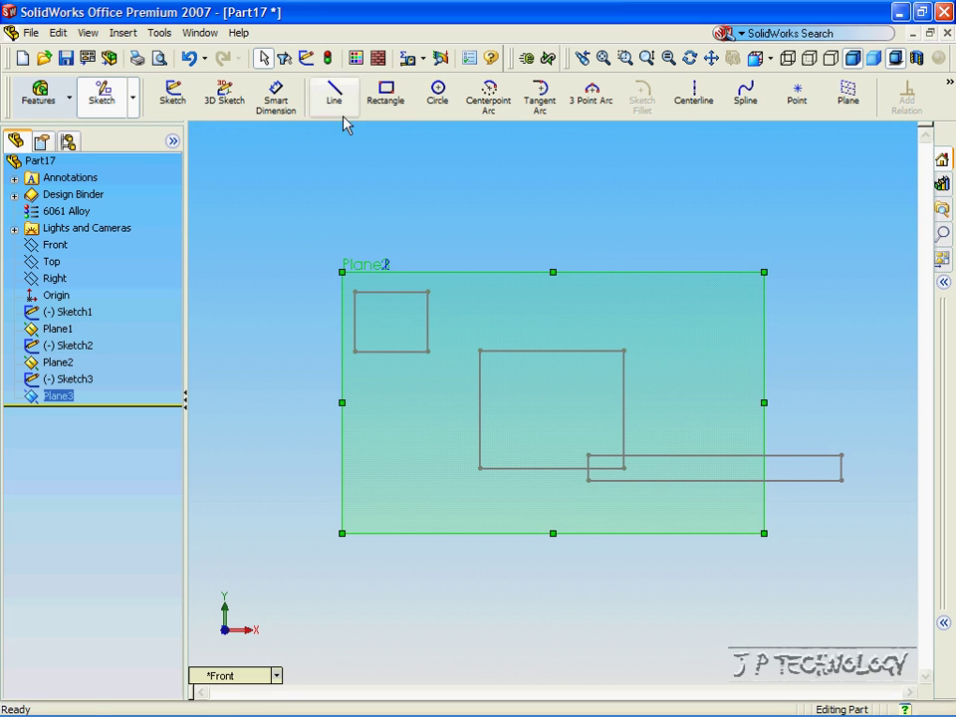
pyautogui.click(380, 103)
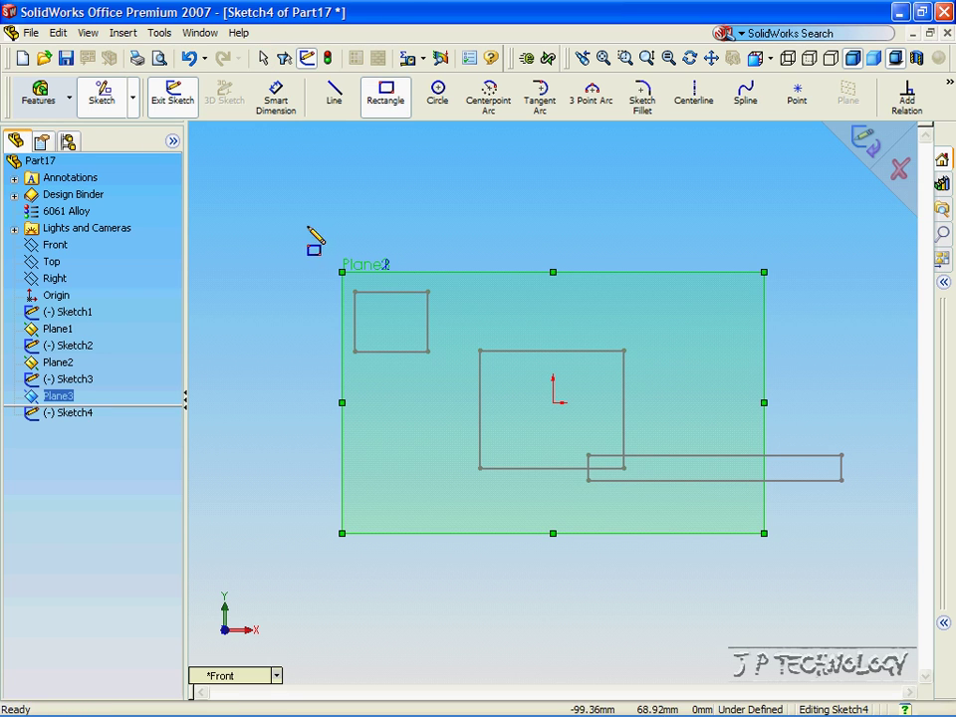
pyautogui.moveTo(277, 174); pyautogui.dragTo(854, 597)
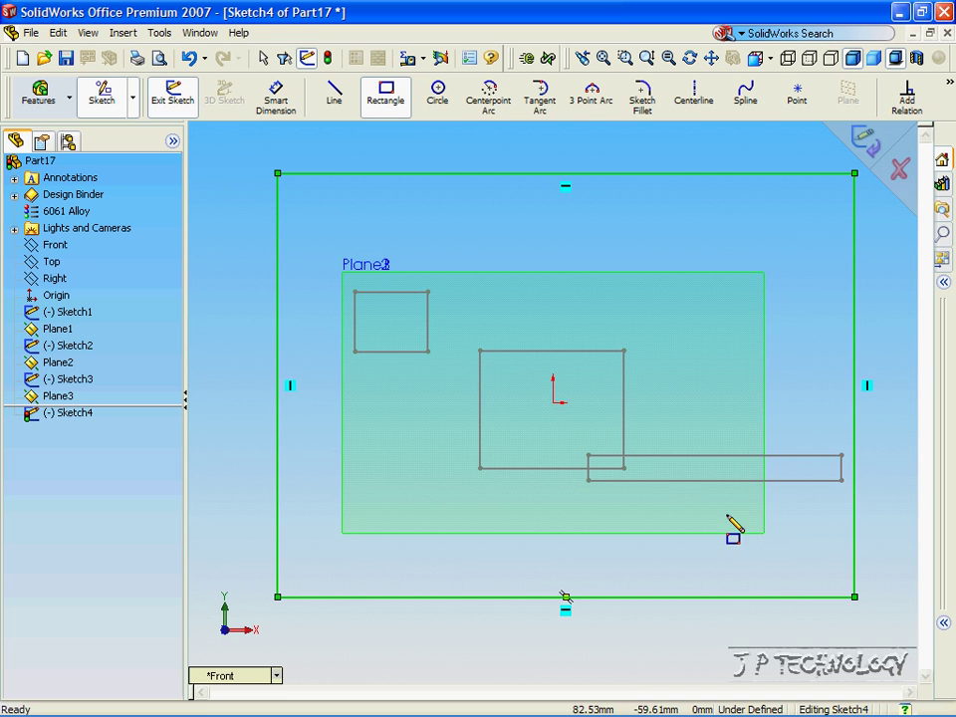
# Close Sketch4, check the planes in Isometric view, then switch to the Top view.
pyautogui.click(865, 144)
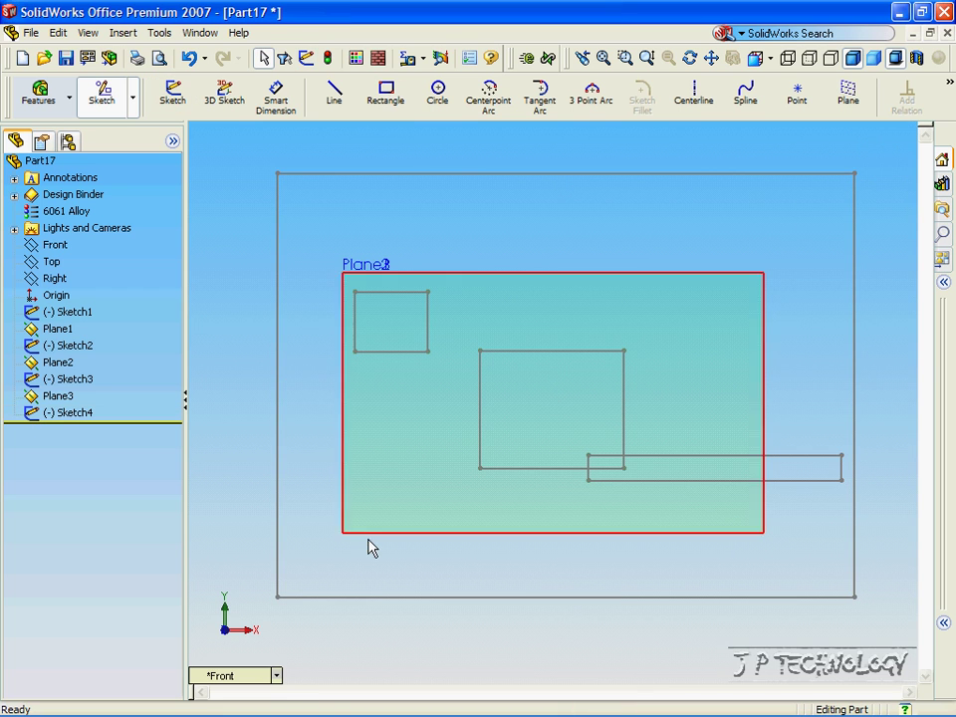
pyautogui.click(279, 677)
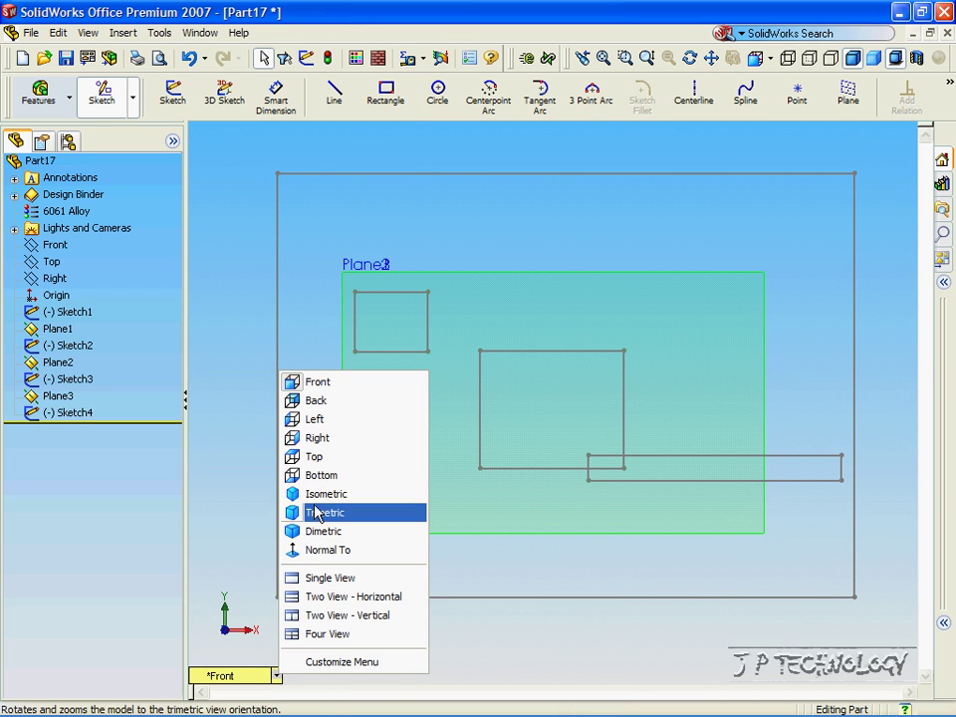
pyautogui.click(315, 494)
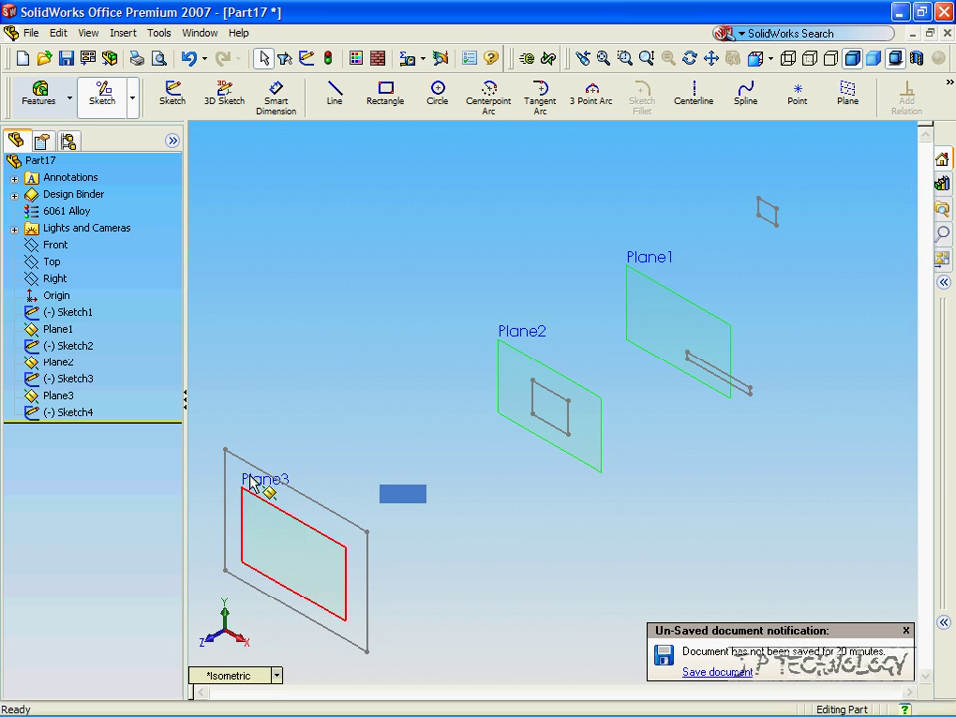
pyautogui.click(277, 677)
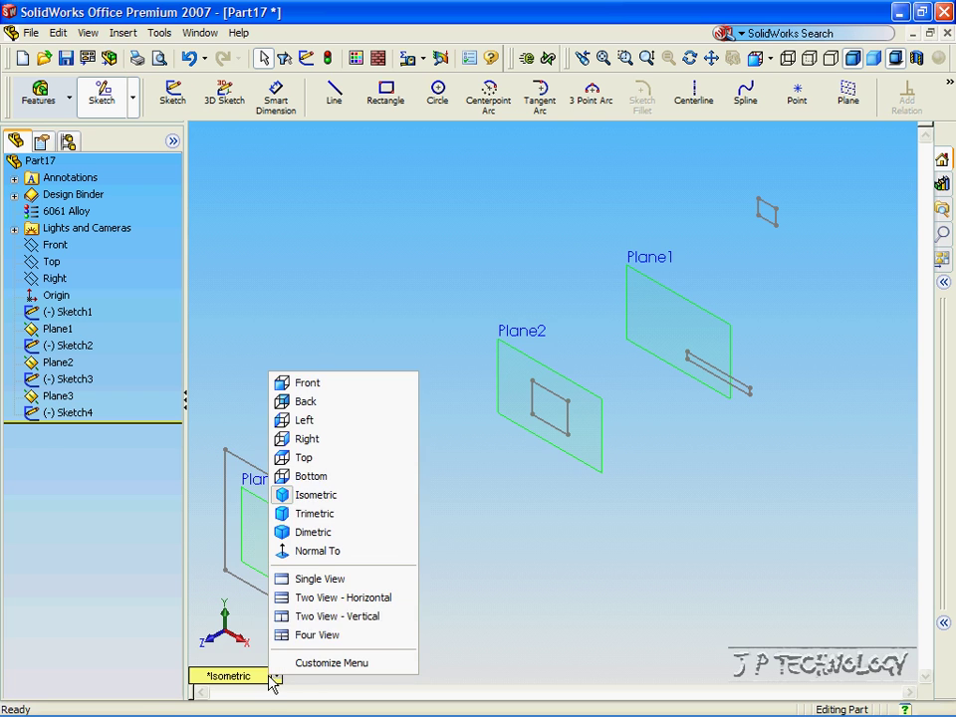
pyautogui.click(303, 457)
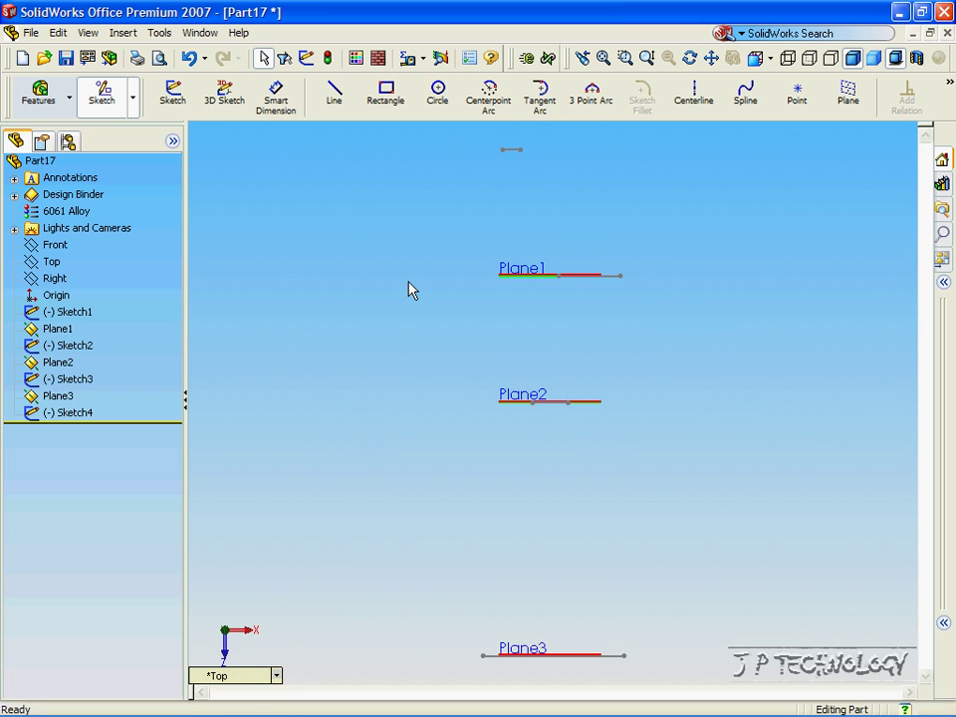
# In a 3D sketch, draw a wavy spline from the Front rectangle through Plane1 and Plane2 to Plane3.
pyautogui.click(229, 104)
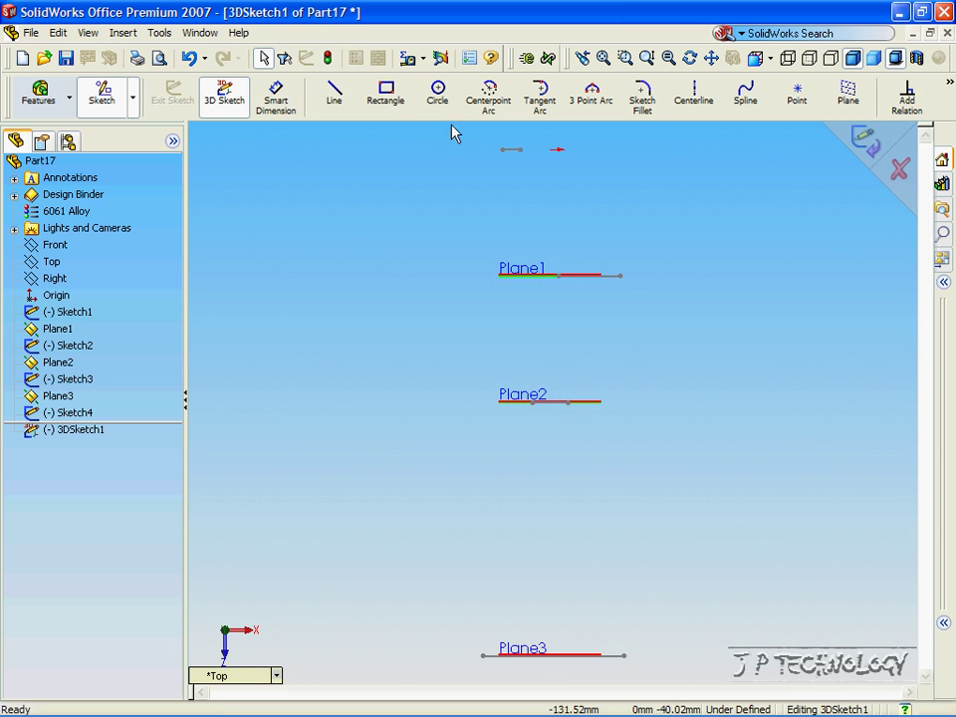
pyautogui.click(750, 109)
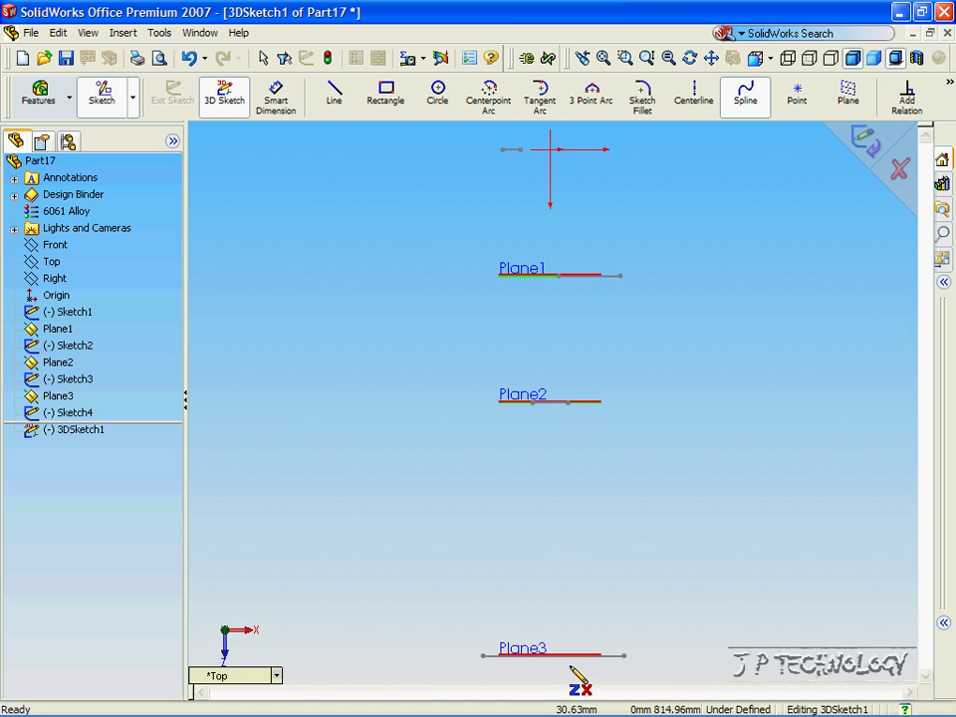
pyautogui.click(510, 149)
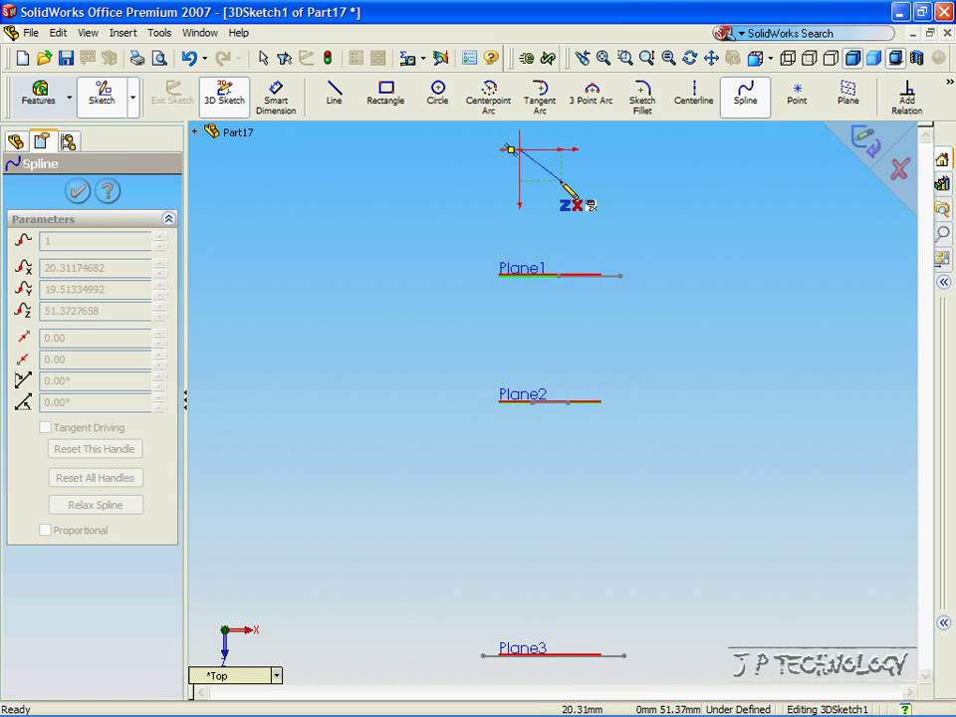
pyautogui.click(698, 195)
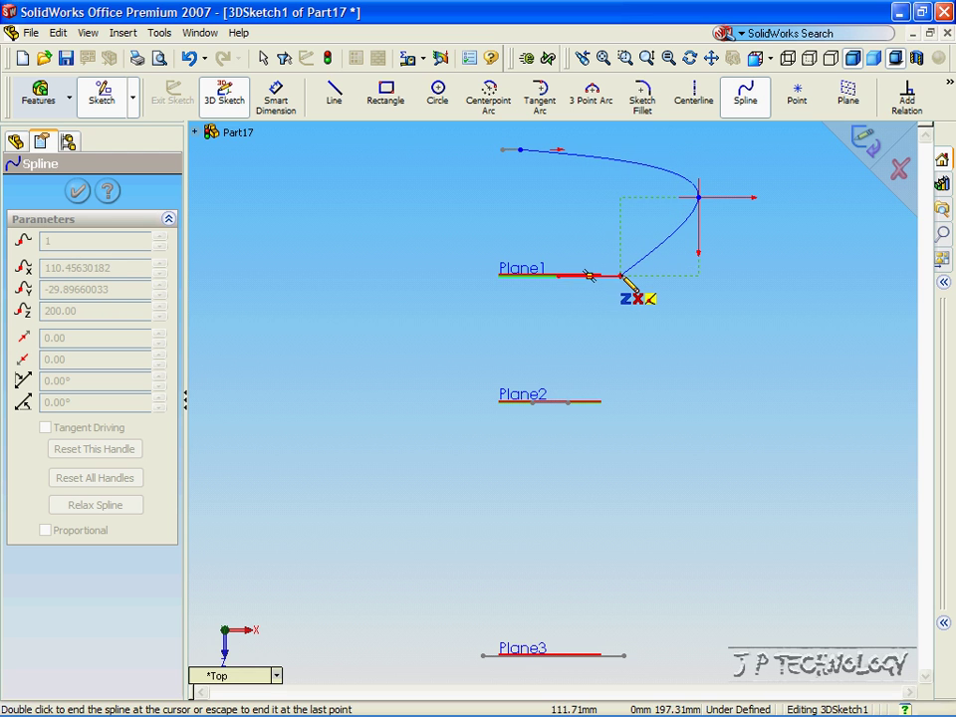
pyautogui.click(621, 276)
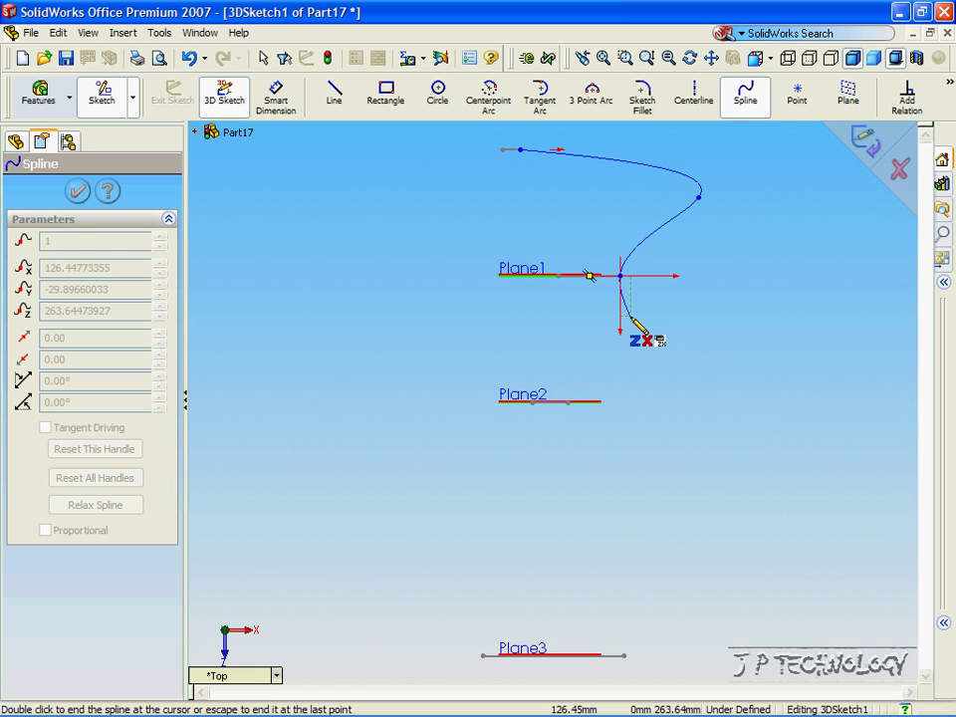
pyautogui.click(715, 345)
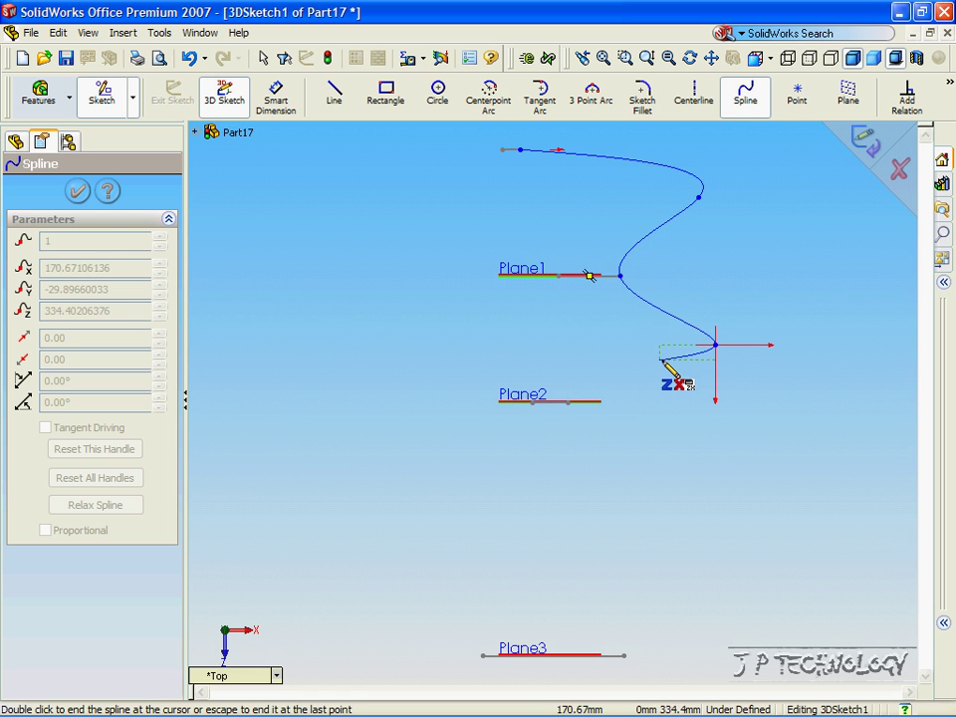
pyautogui.click(566, 401)
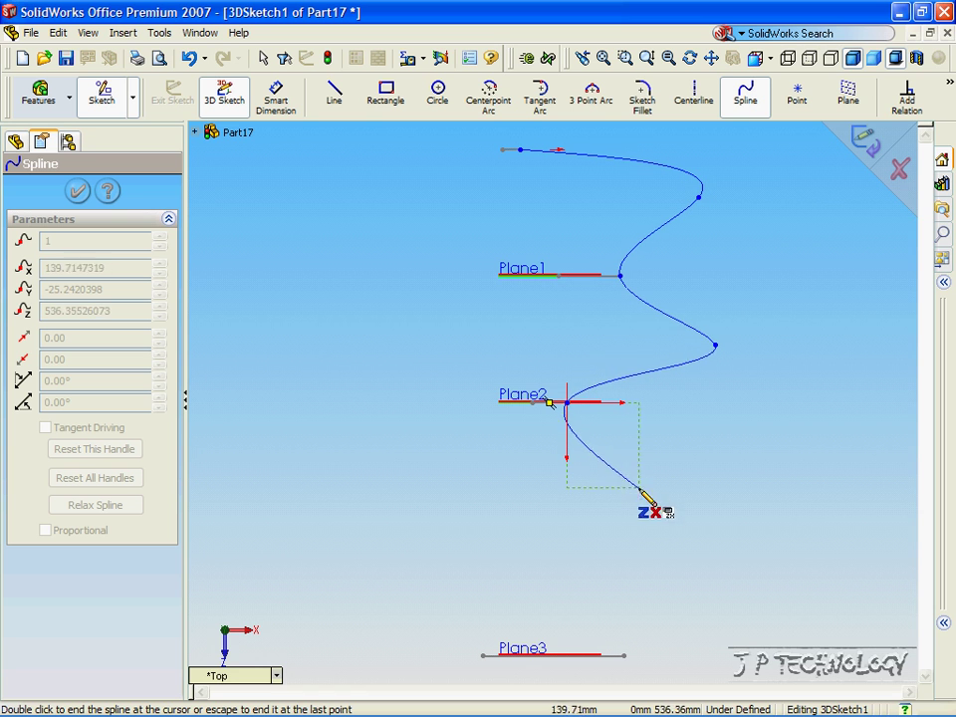
pyautogui.click(713, 516)
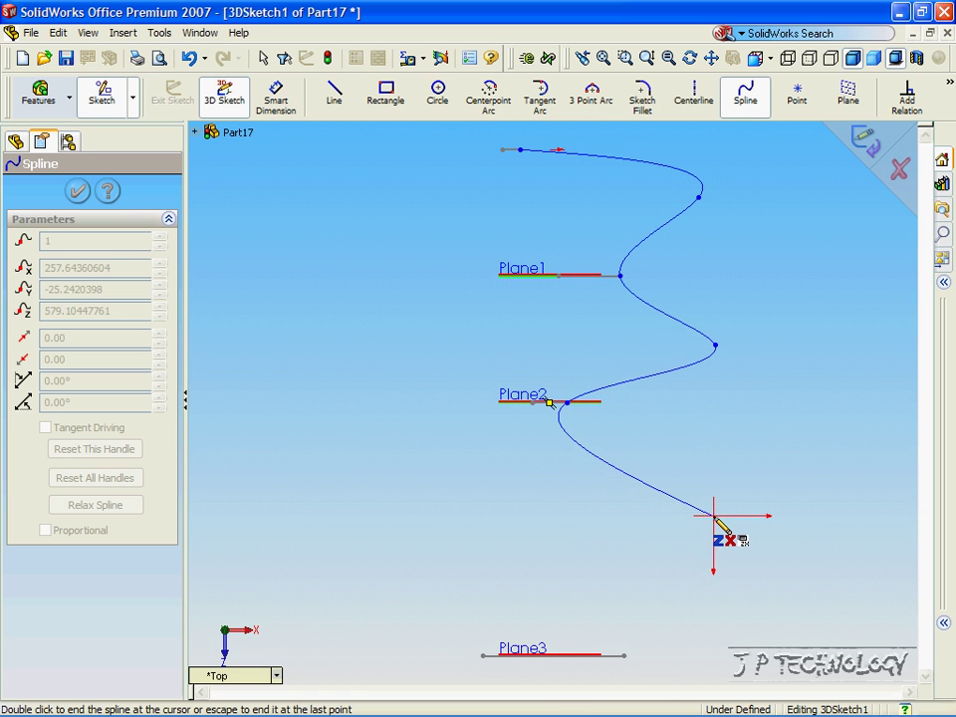
pyautogui.click(606, 557)
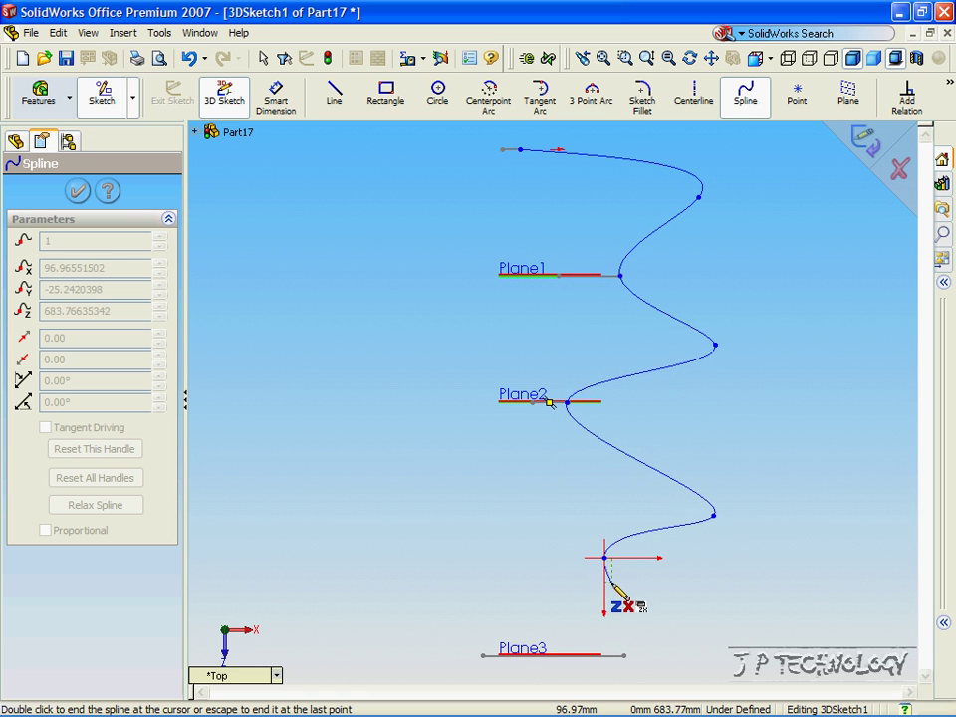
pyautogui.click(623, 655)
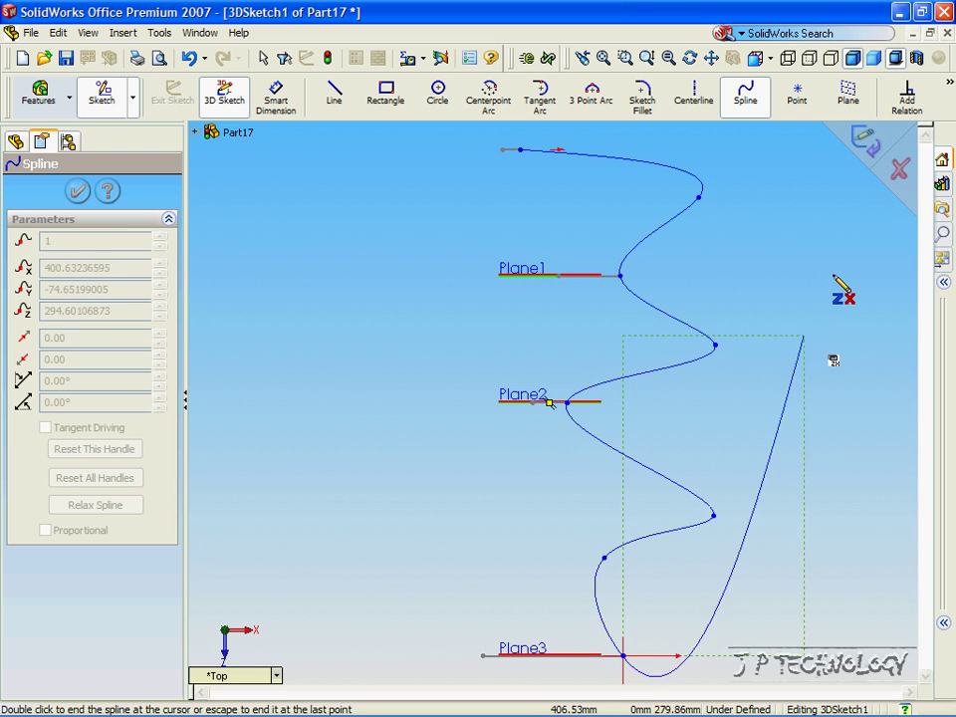
# Exit 3DSketch1 and return to the Isometric view.
pyautogui.click(864, 142)
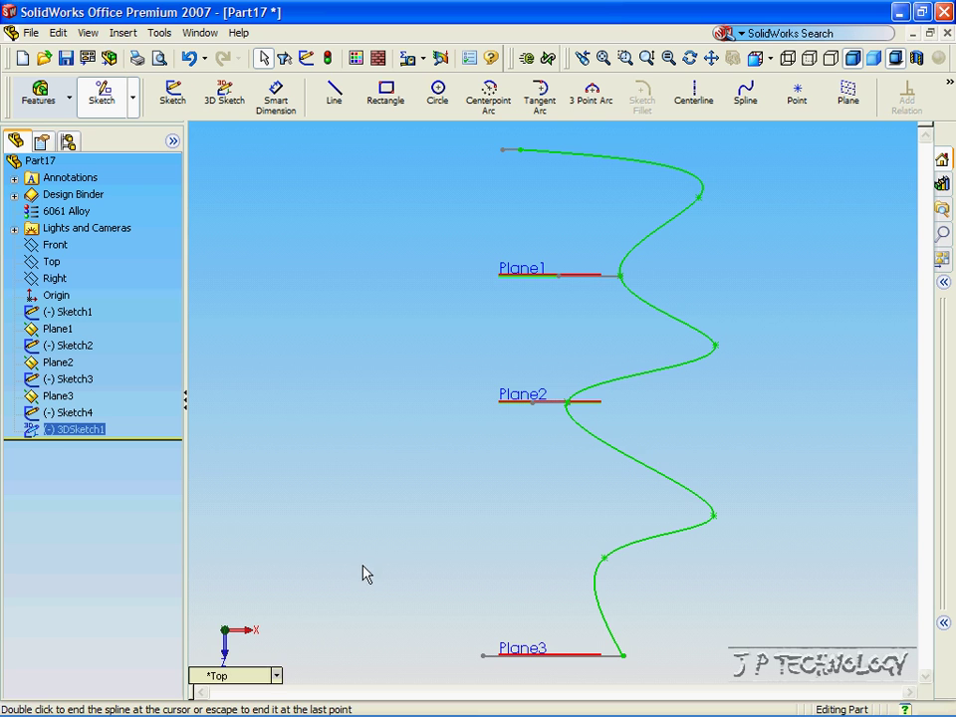
pyautogui.click(275, 676)
pyautogui.click(308, 501)
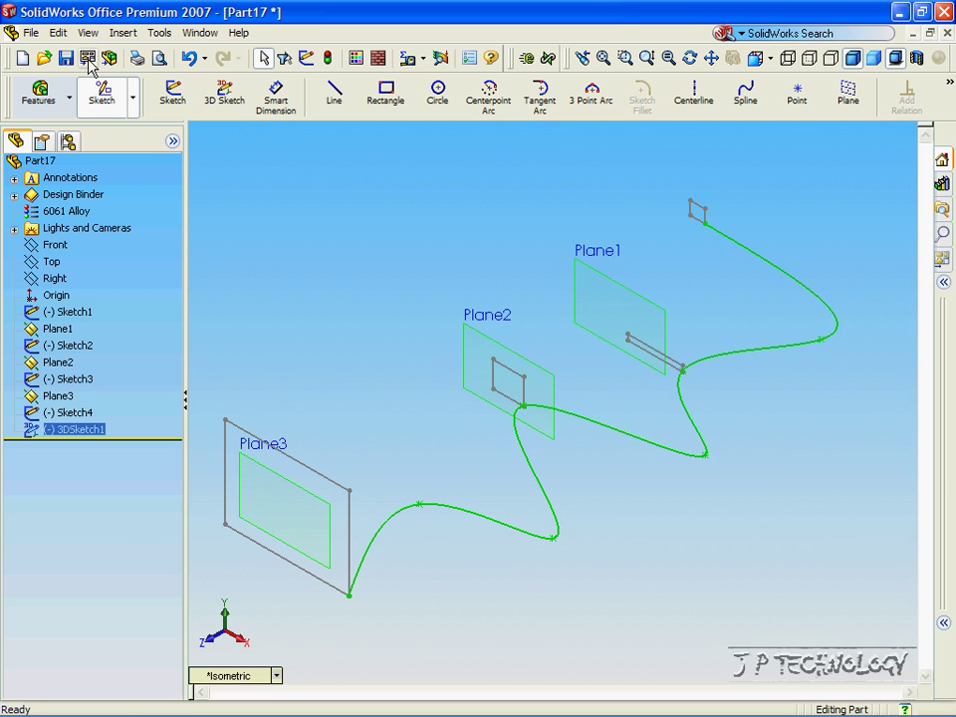
# Start a Lofted Boss/Base with Sketch1, Sketch2, Sketch3 and Sketch4 as profiles.
pyautogui.click(36, 85)
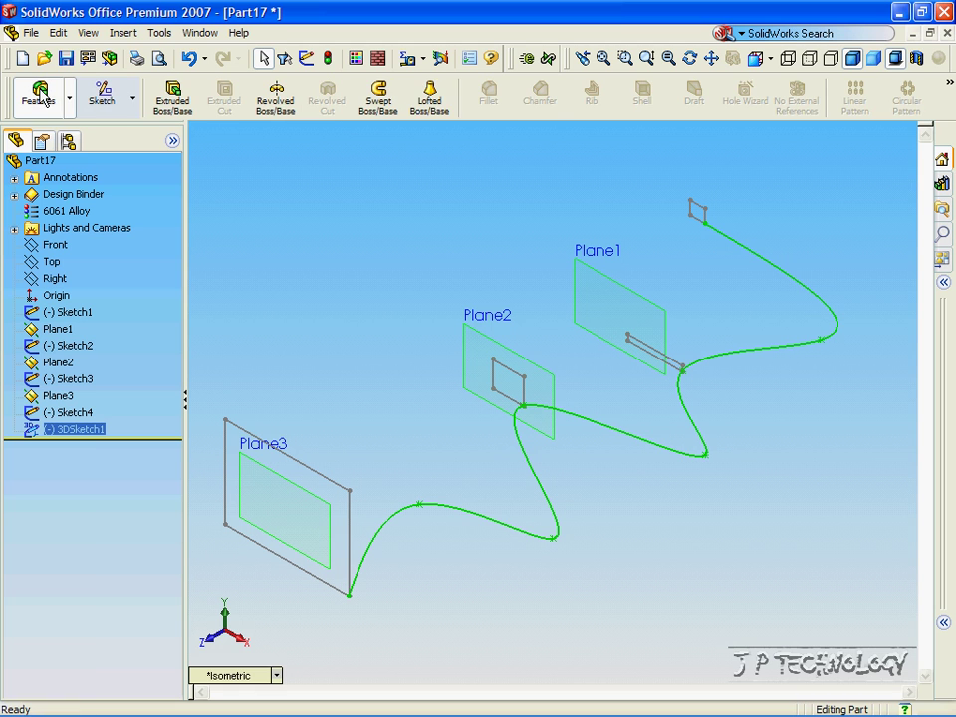
pyautogui.click(430, 99)
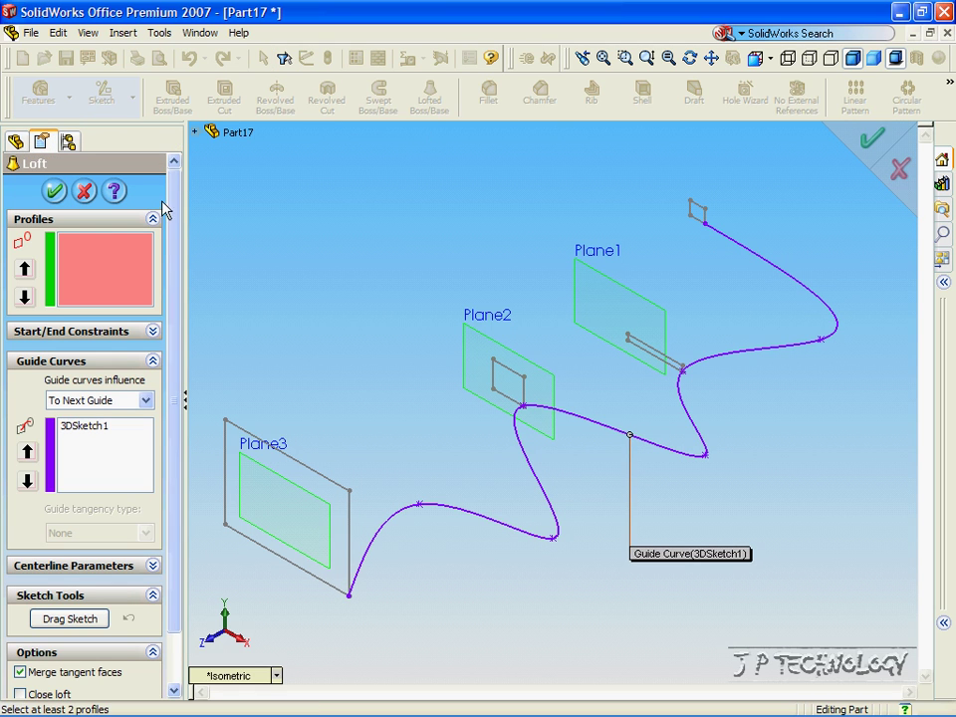
pyautogui.click(197, 133)
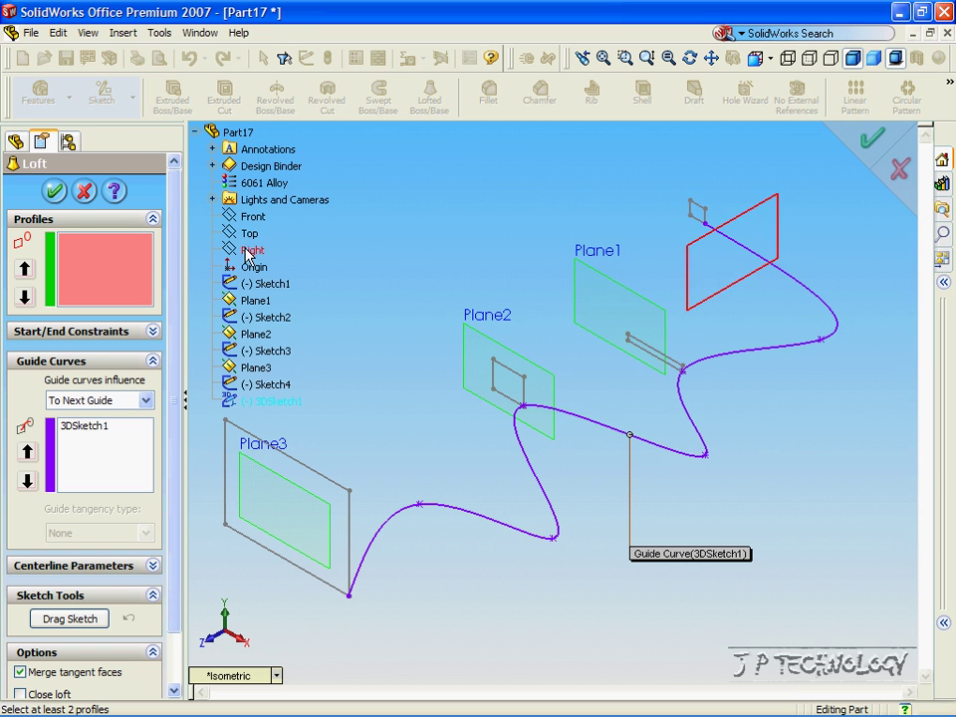
pyautogui.click(257, 285)
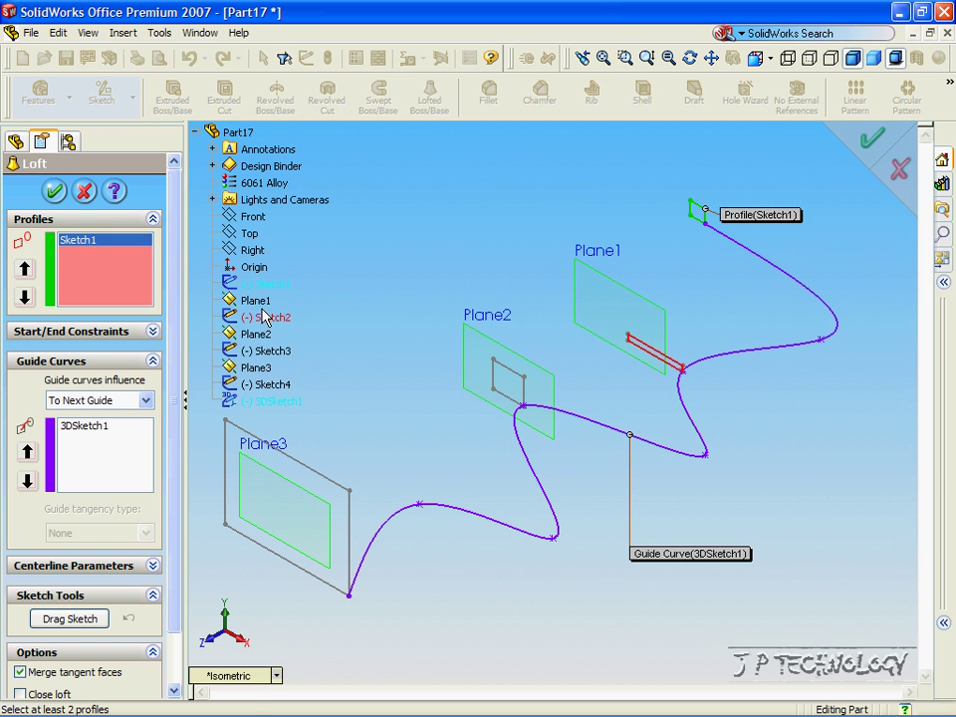
pyautogui.click(262, 316)
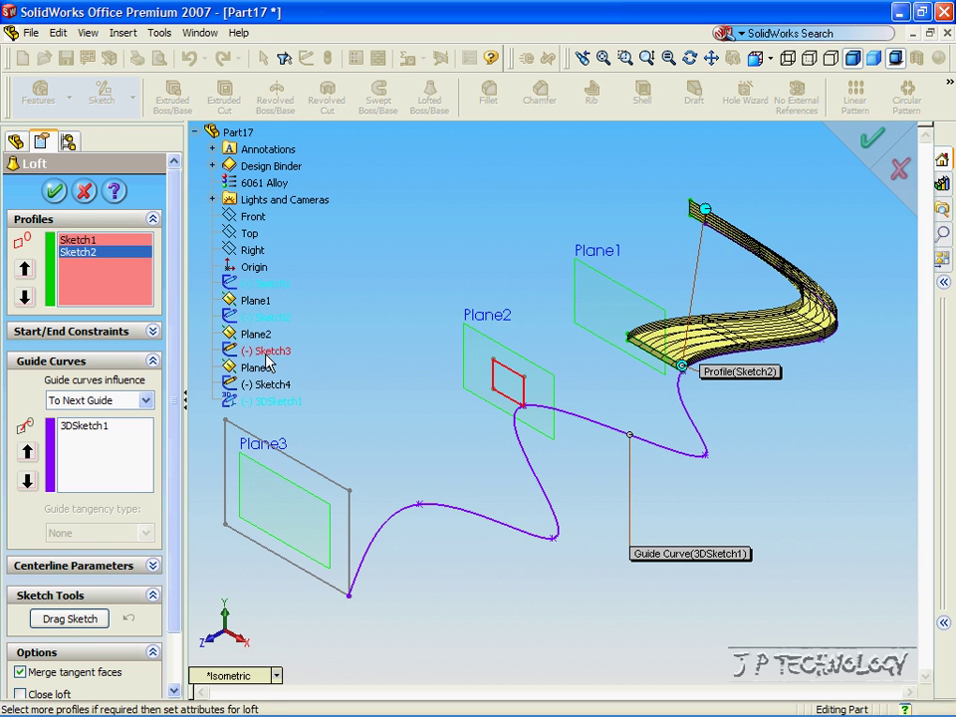
pyautogui.click(266, 350)
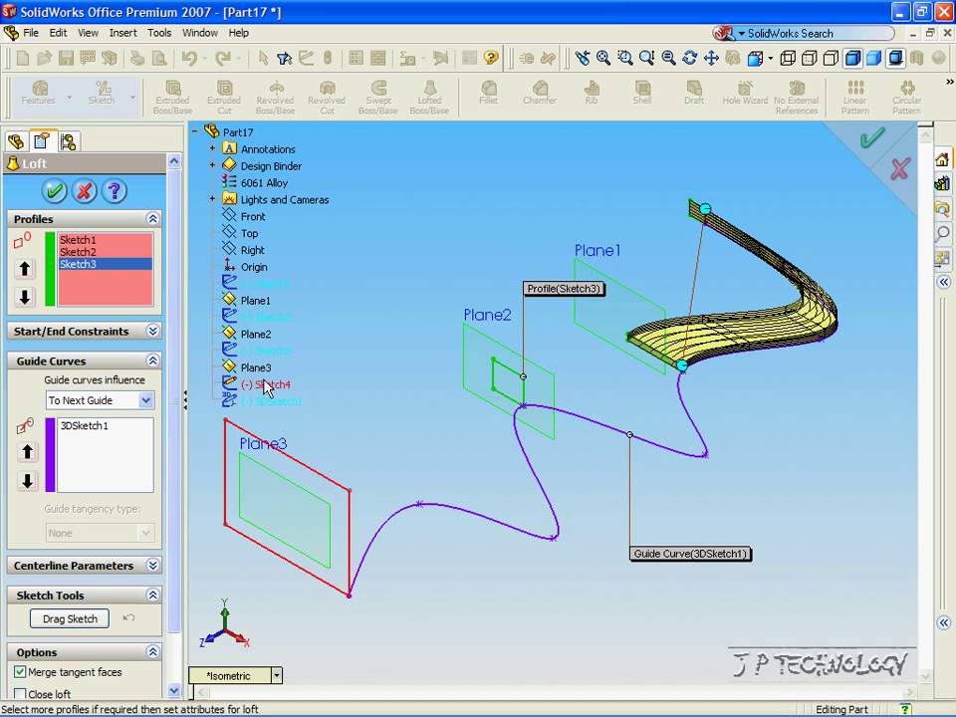
pyautogui.click(264, 385)
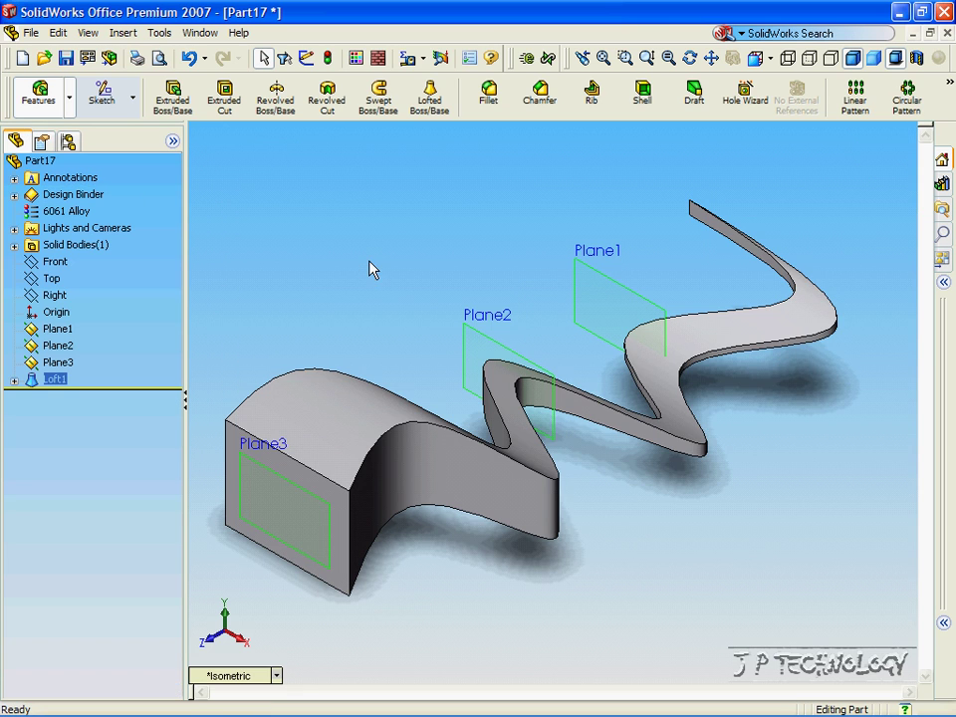
# Rotate, fit and orbit the view to inspect the guided loft from several angles.
pyautogui.press('Left')
pyautogui.press('Left')
pyautogui.press('Down')
pyautogui.press('Down')
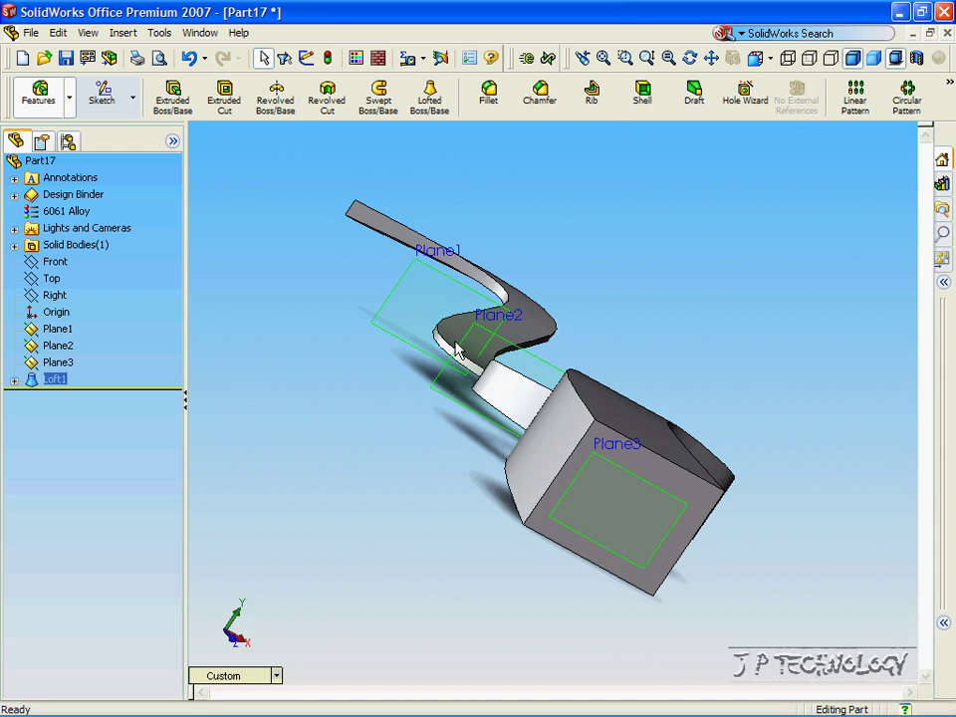
pyautogui.press('Down')
pyautogui.press('Down')
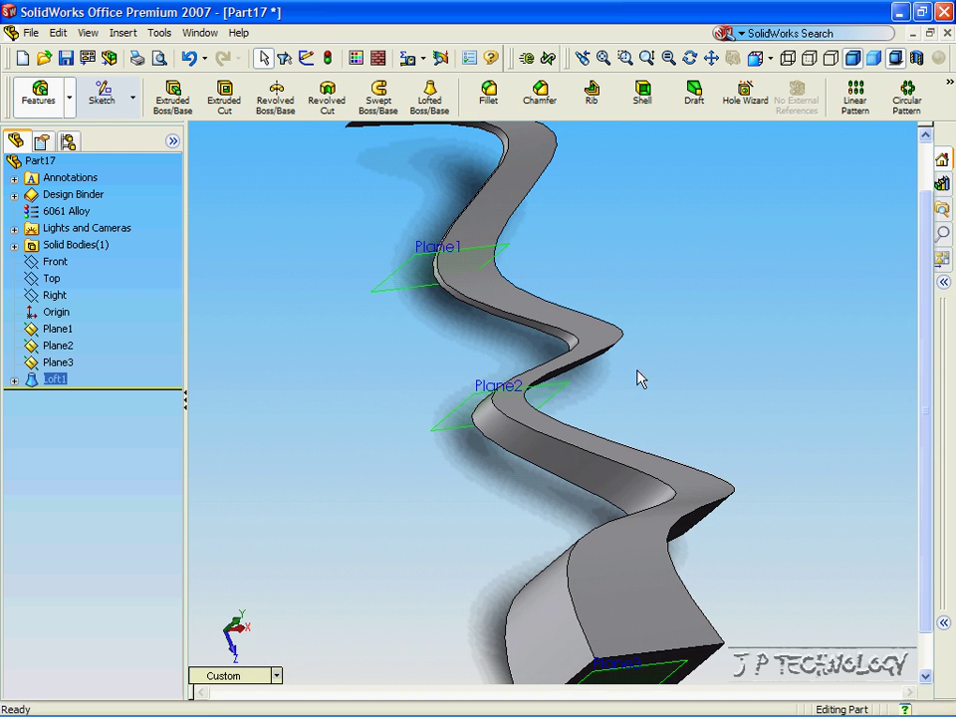
pyautogui.press('f')
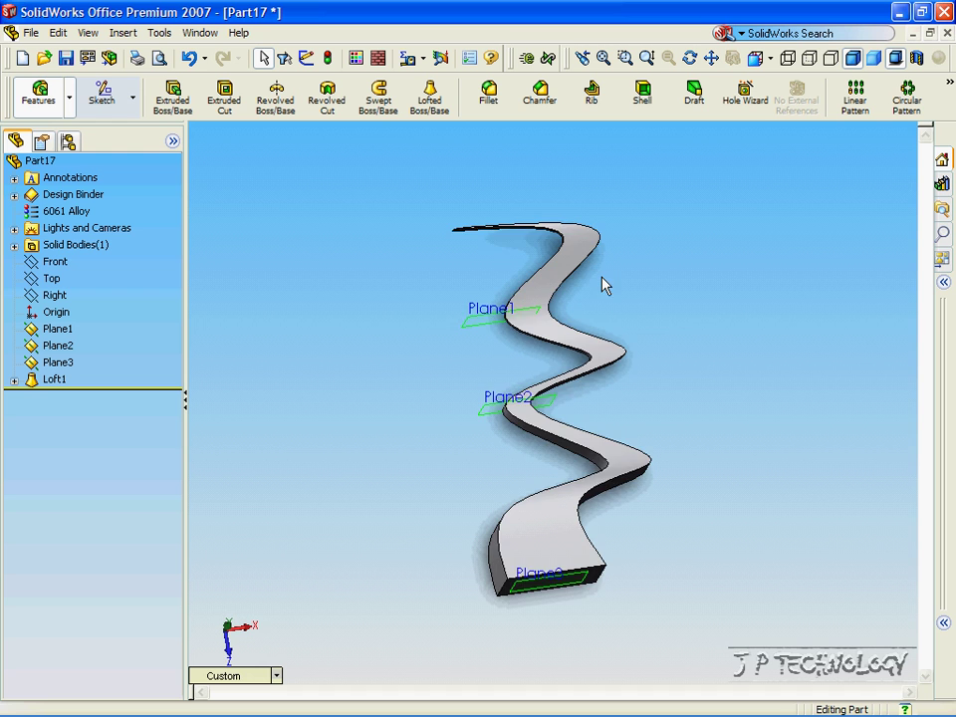
pyautogui.press('Up')
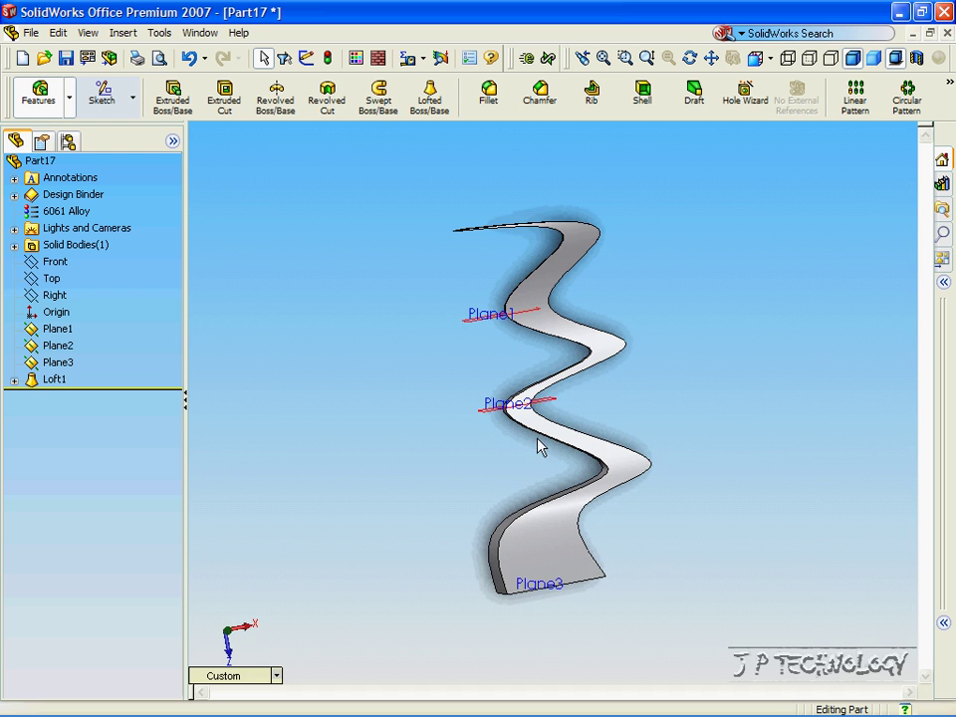
pyautogui.press('Down')
pyautogui.press('Down')
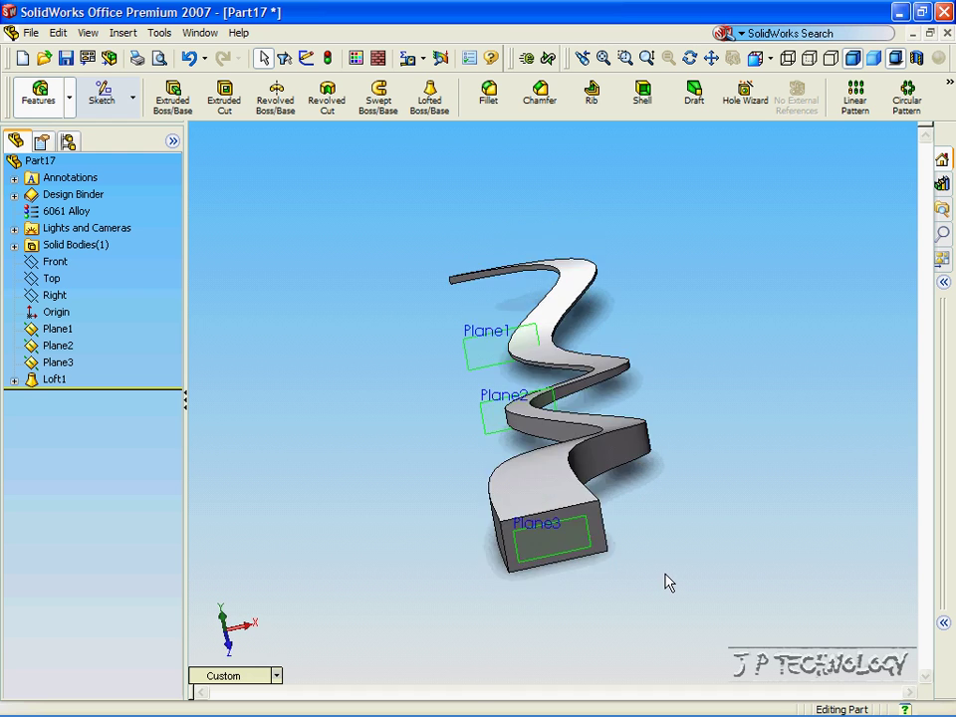
pyautogui.moveTo(668, 581); pyautogui.dragTo(520, 551, button='middle')
pyautogui.press('Down')
pyautogui.press('Down')
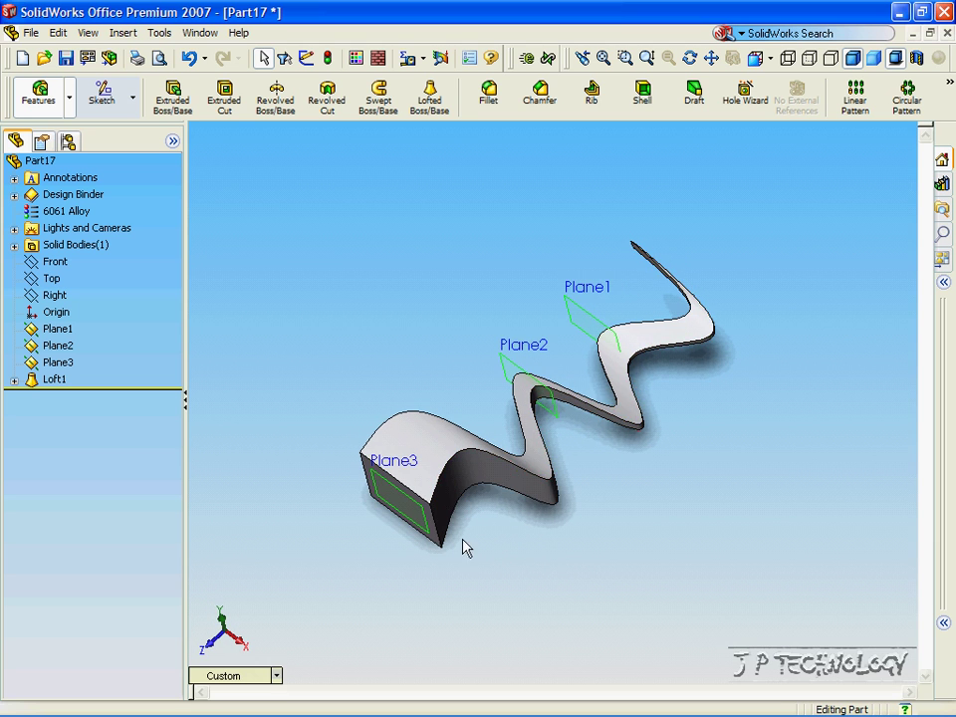
# Delete the Loft1 feature.
pyautogui.rightClick(50, 390)
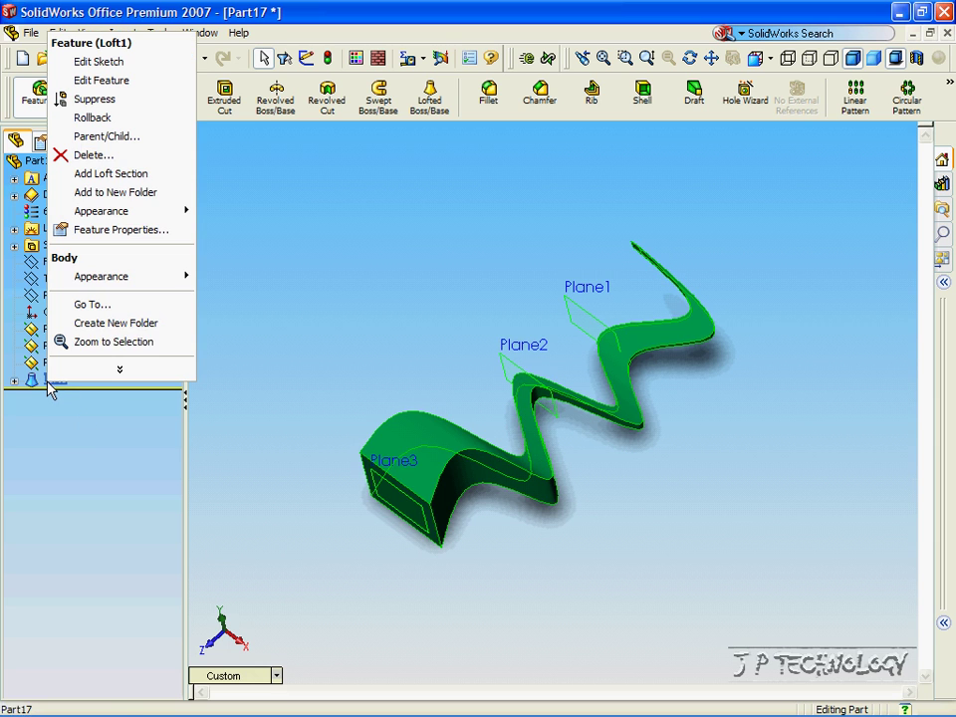
pyautogui.click(94, 155)
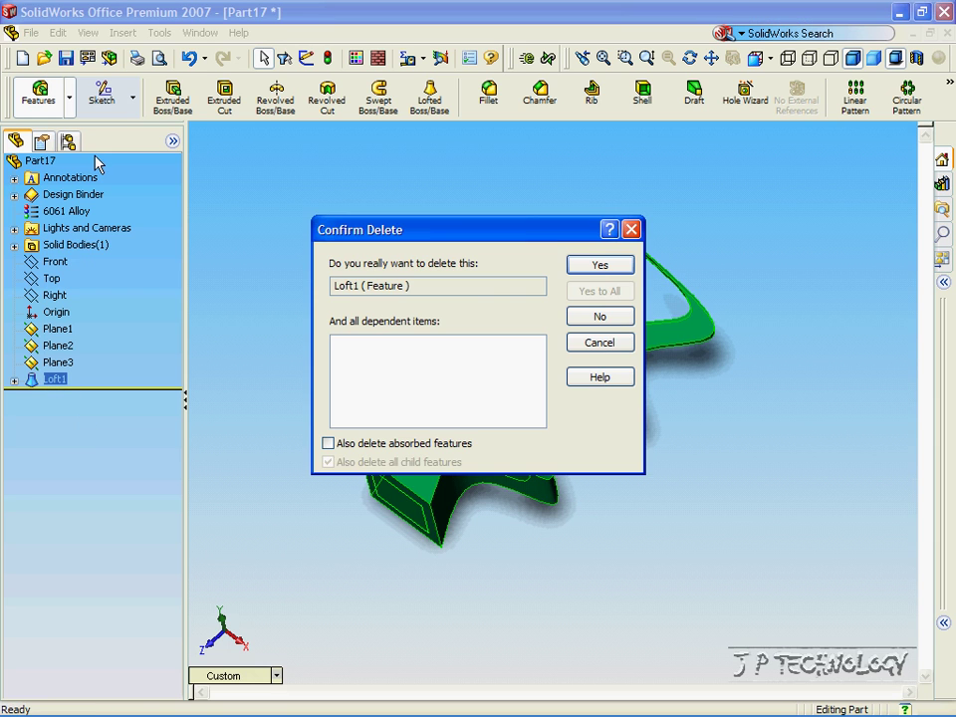
pyautogui.click(588, 264)
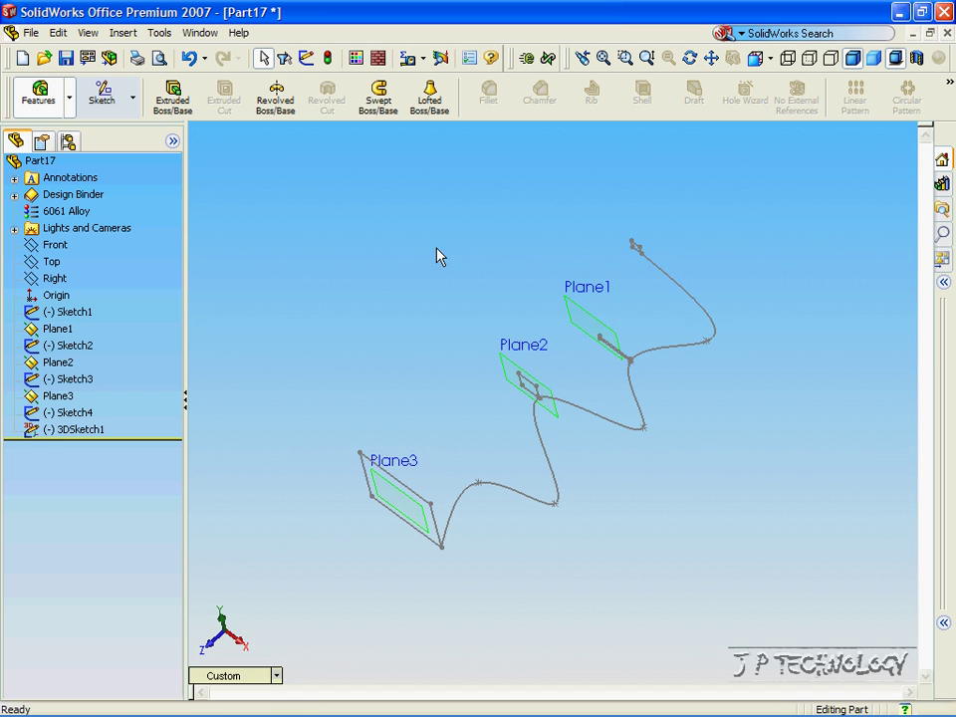
# Create Loft2 through profiles Sketch1, Sketch2, Sketch3 and Sketch4 without a guide curve.
pyautogui.click(432, 94)
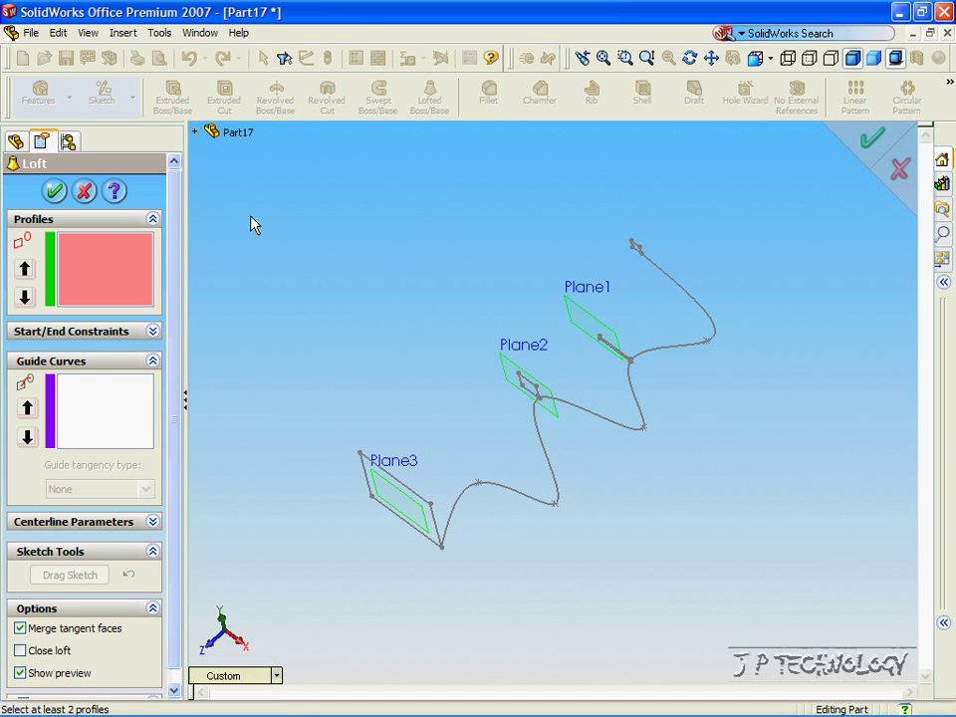
pyautogui.click(193, 132)
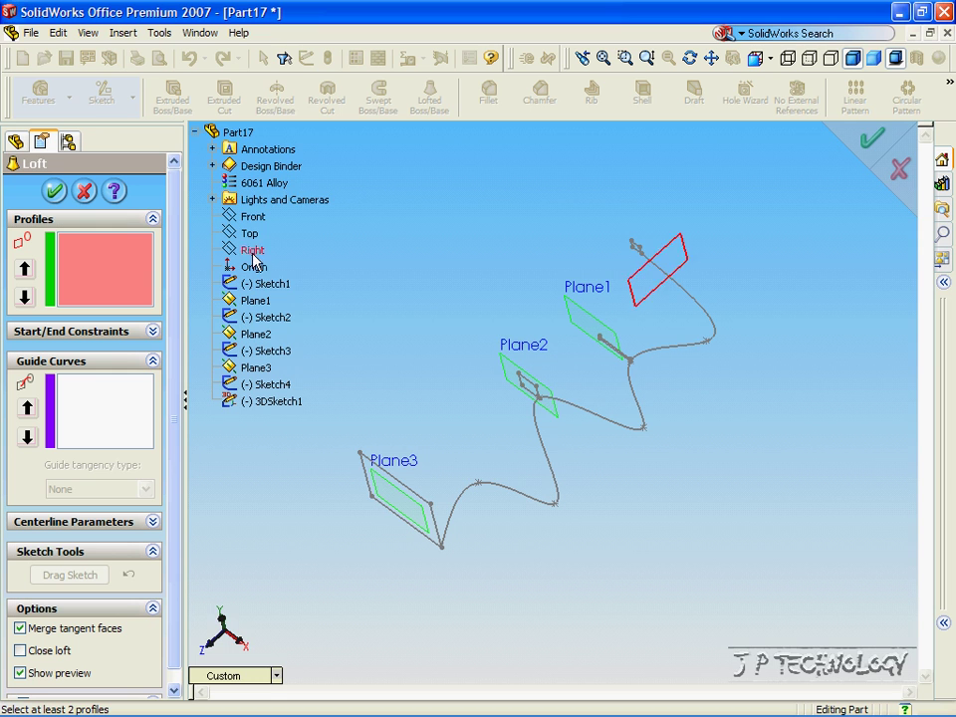
pyautogui.click(257, 286)
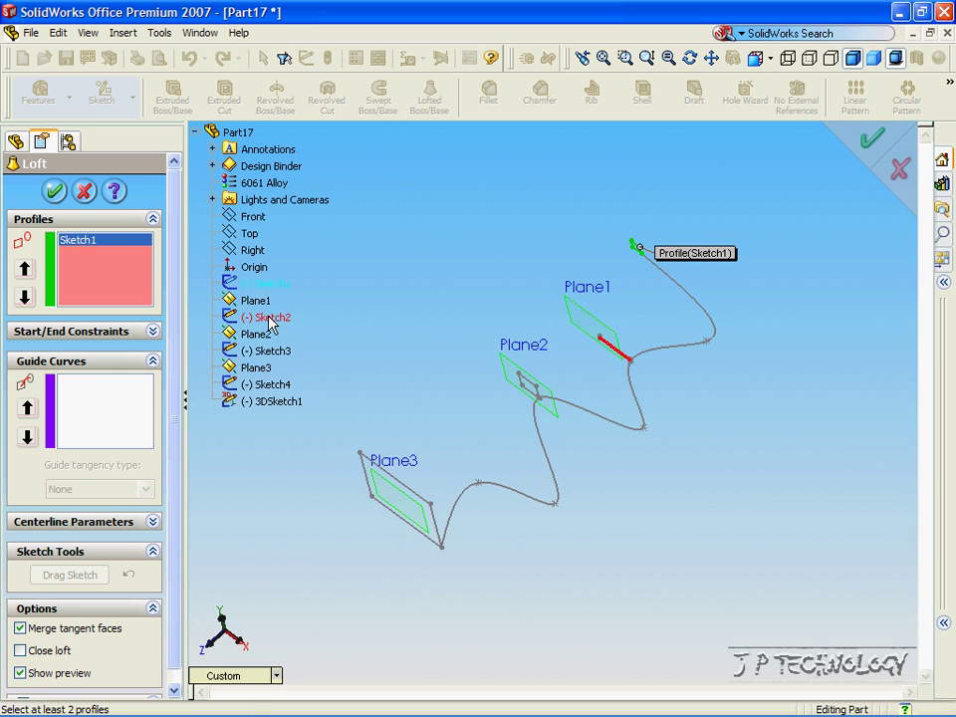
pyautogui.click(267, 318)
pyautogui.click(267, 354)
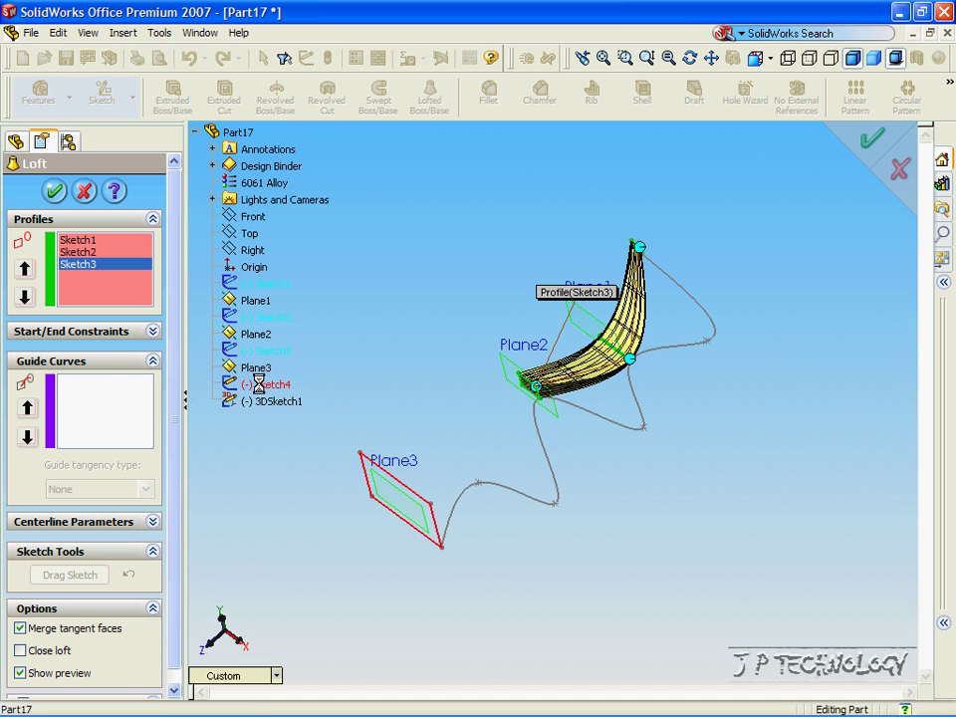
pyautogui.click(261, 385)
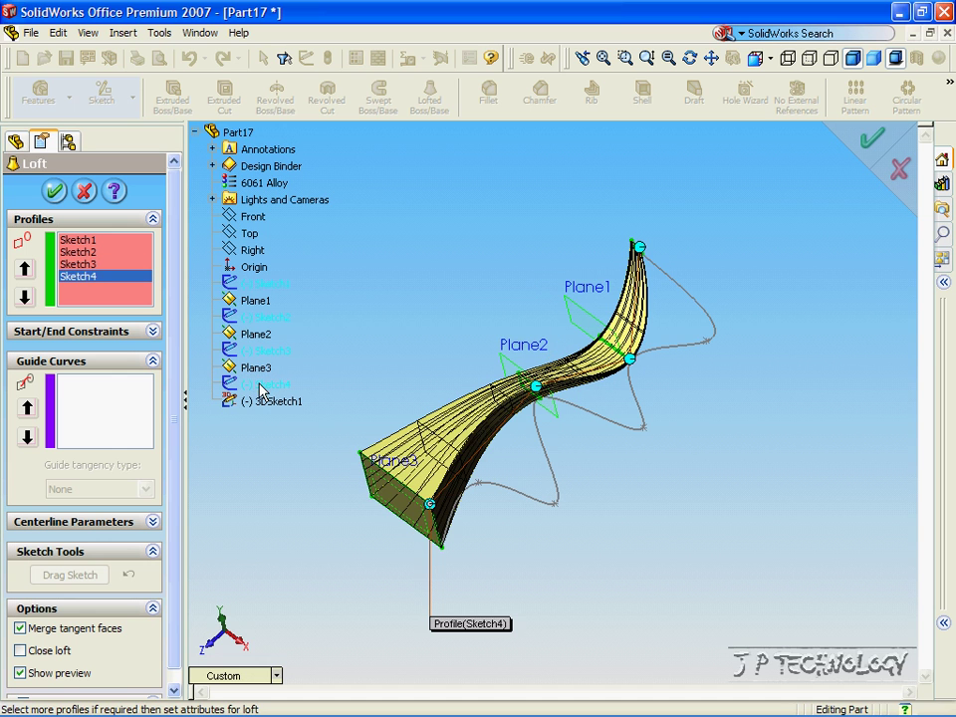
pyautogui.click(54, 194)
pyautogui.press('Right')
pyautogui.press('Right')
pyautogui.press('Right')
pyautogui.press('Right')
pyautogui.press('Right')
pyautogui.press('Right')
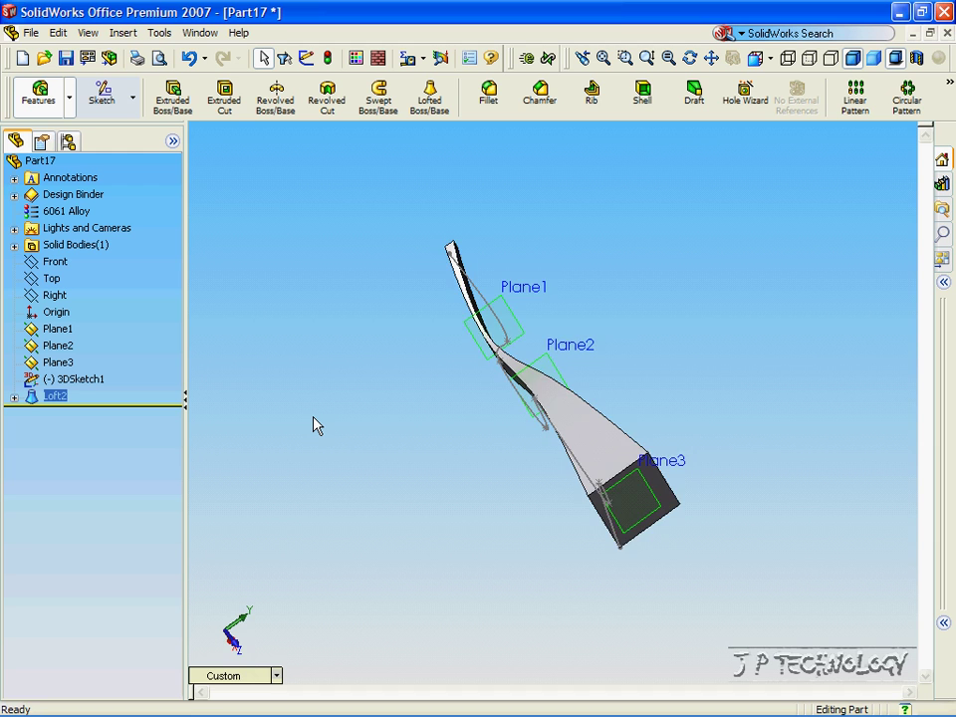
pyautogui.press('Right')
pyautogui.press('Right')
pyautogui.press('Right')
pyautogui.press('Right')
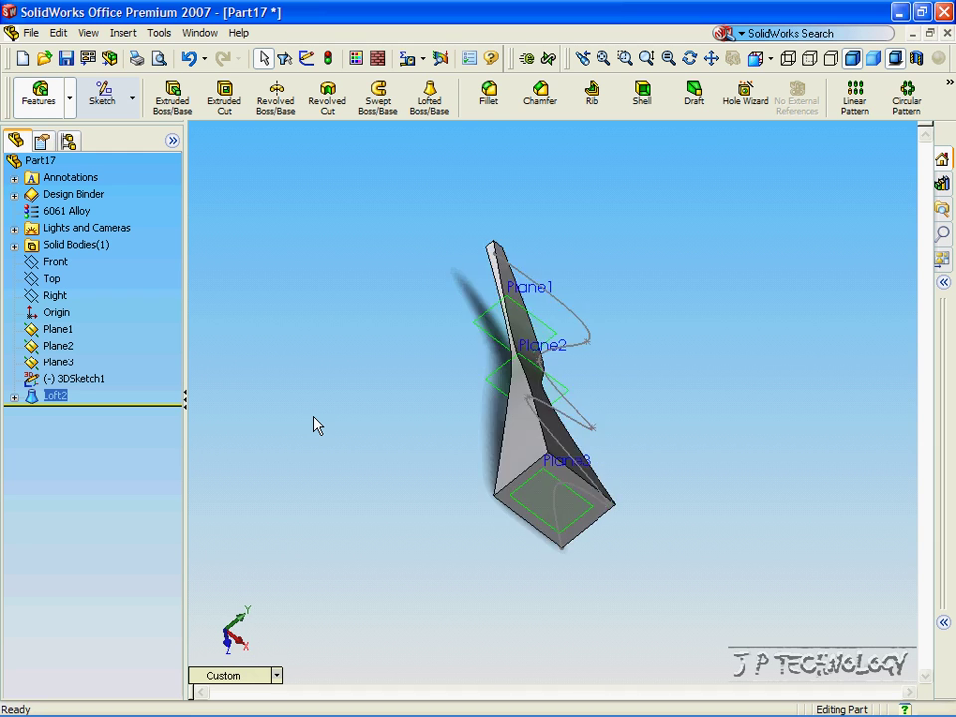
pyautogui.press('Right')
pyautogui.press('Right')
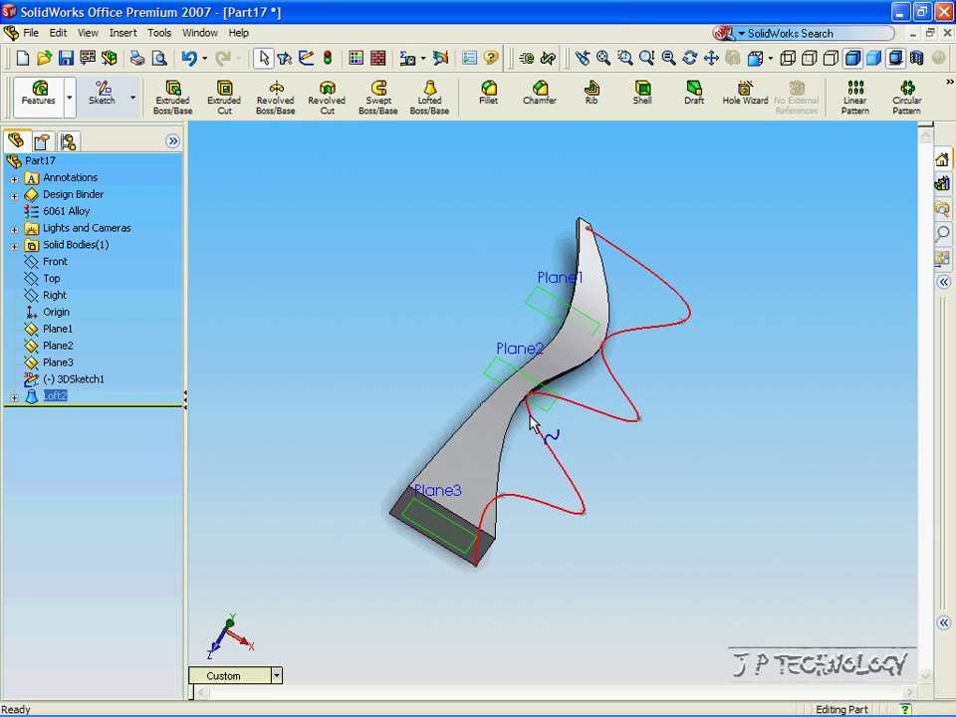
pyautogui.press('Right')
pyautogui.press('Right')
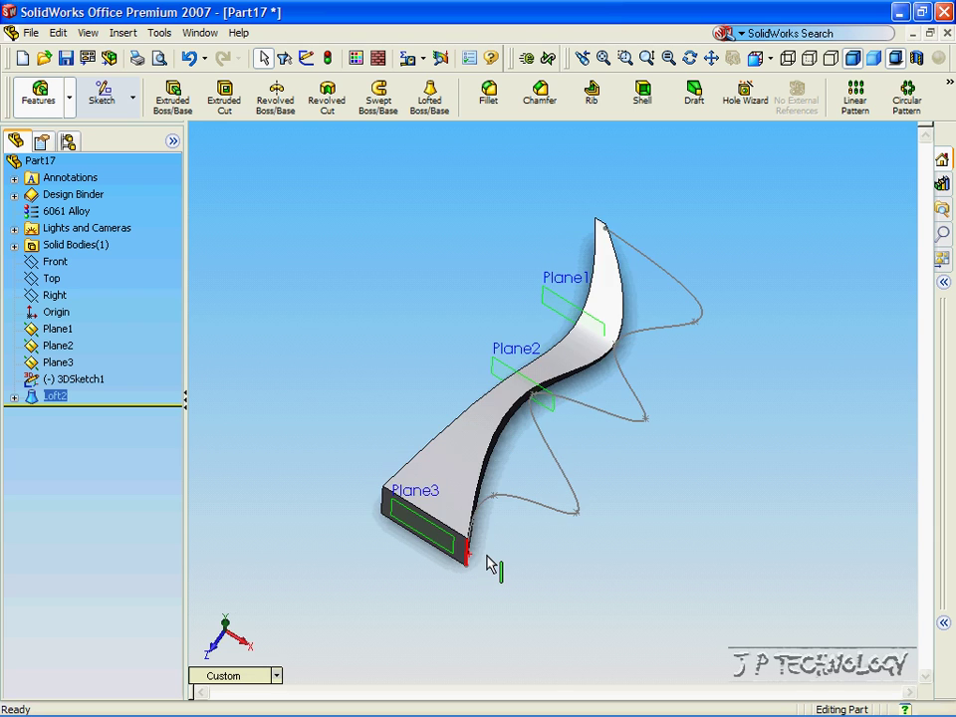
pyautogui.press('Right')
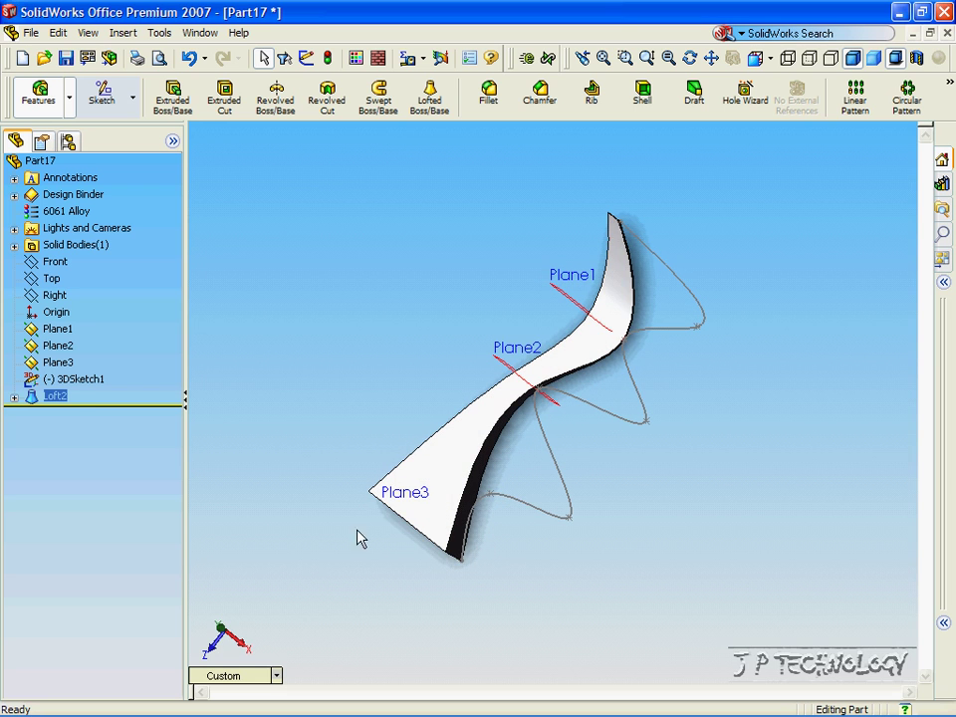
# Delete the unguided Loft2 feature, leaving the four rectangle sketches, planes and 3DSketch1.
pyautogui.rightClick(38, 402)
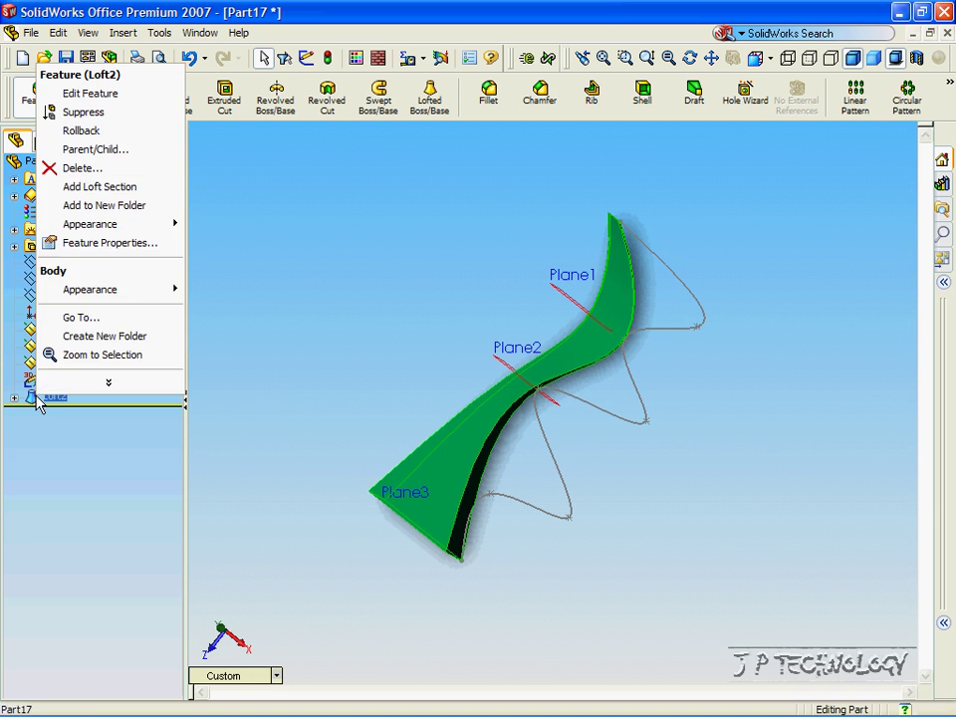
pyautogui.click(88, 176)
pyautogui.click(614, 269)
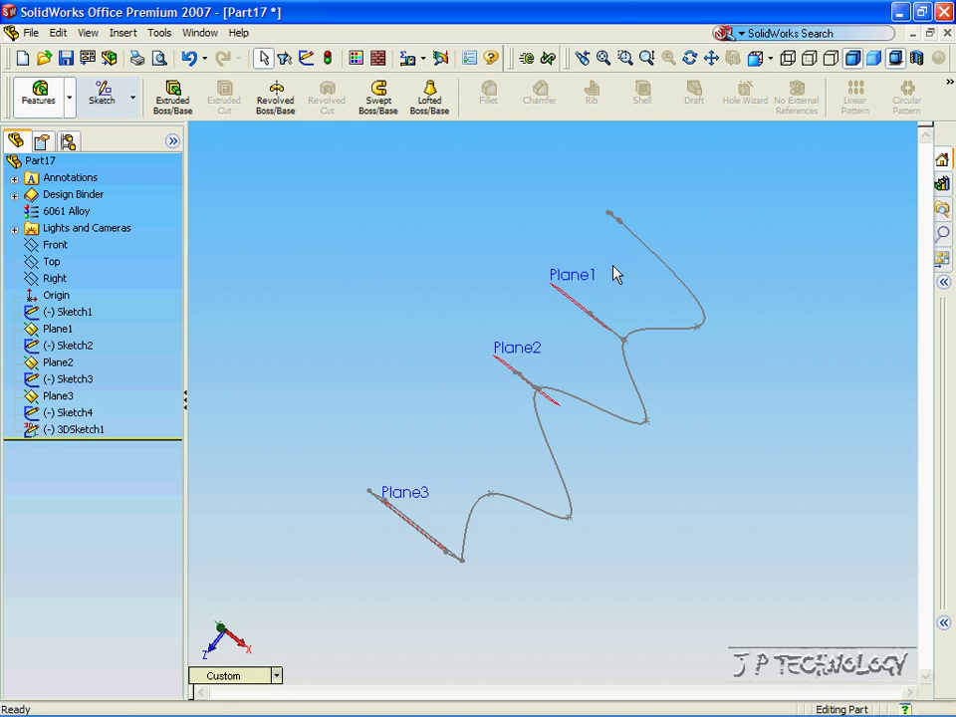
pyautogui.rightClick(62, 433)
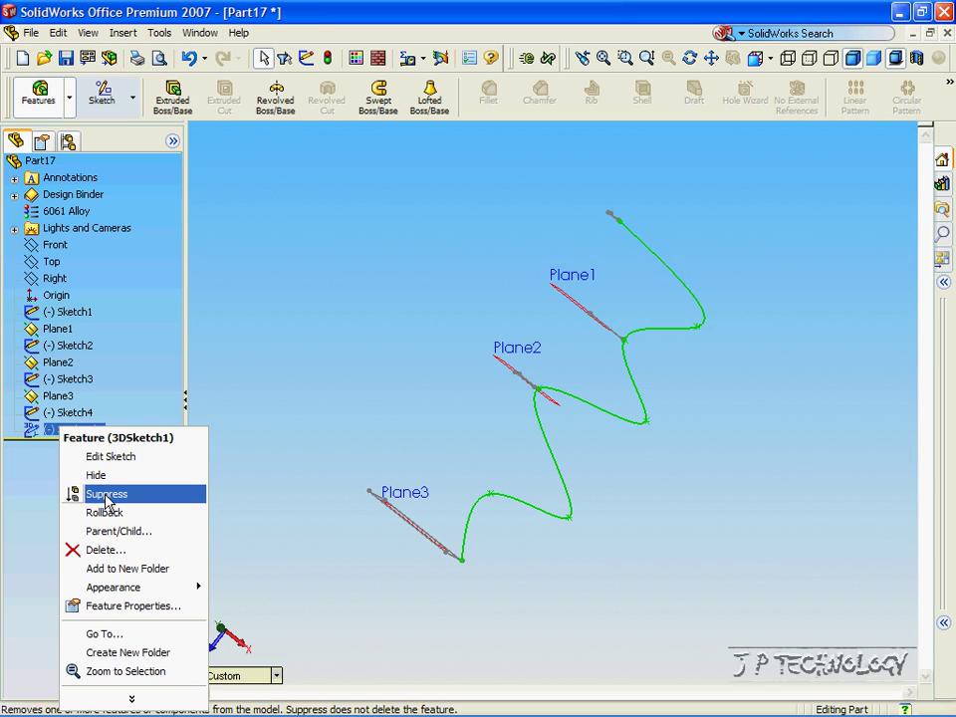
# Drag 3DSketch1's spline points to new positions, raising the lower point toward Plane3.
pyautogui.click(94, 456)
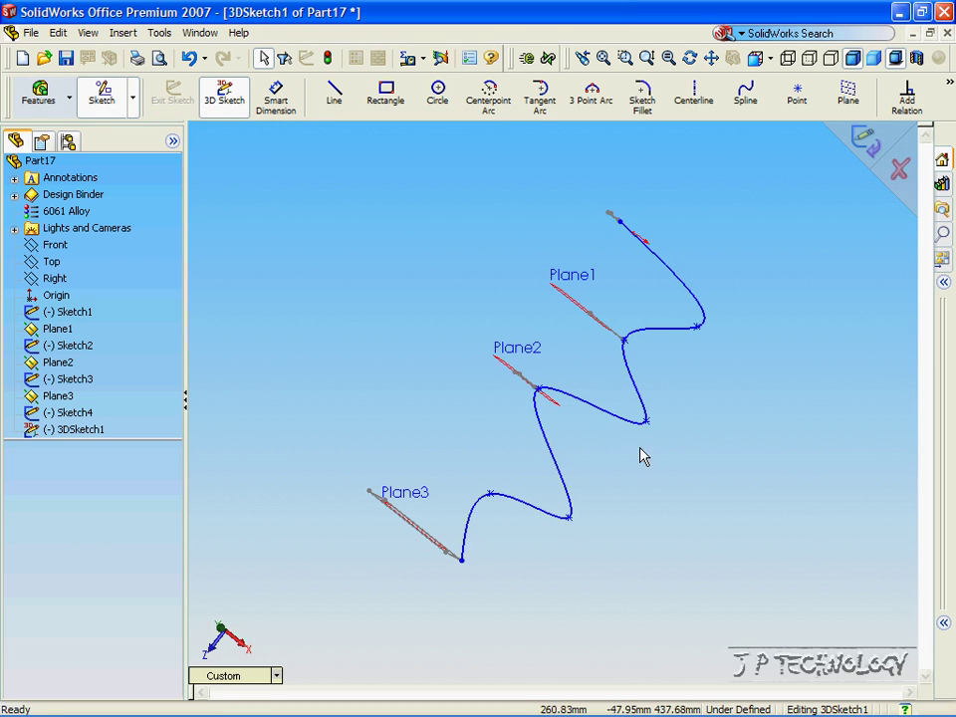
pyautogui.click(697, 329)
pyautogui.moveTo(689, 324); pyautogui.dragTo(654, 306)
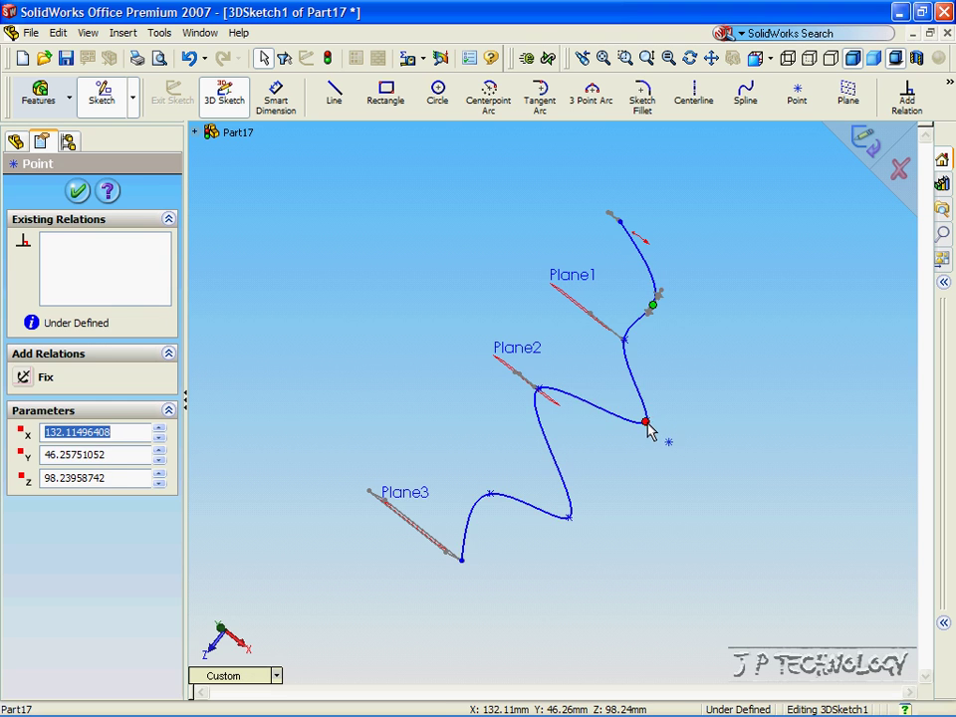
pyautogui.moveTo(646, 425); pyautogui.dragTo(686, 454)
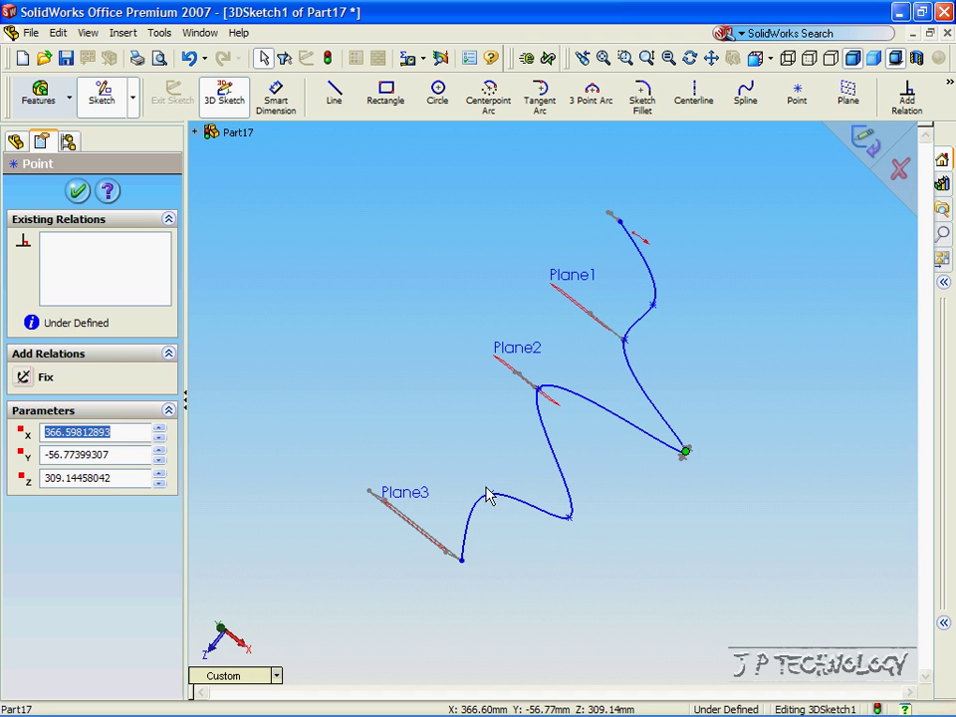
pyautogui.moveTo(489, 496); pyautogui.dragTo(427, 421)
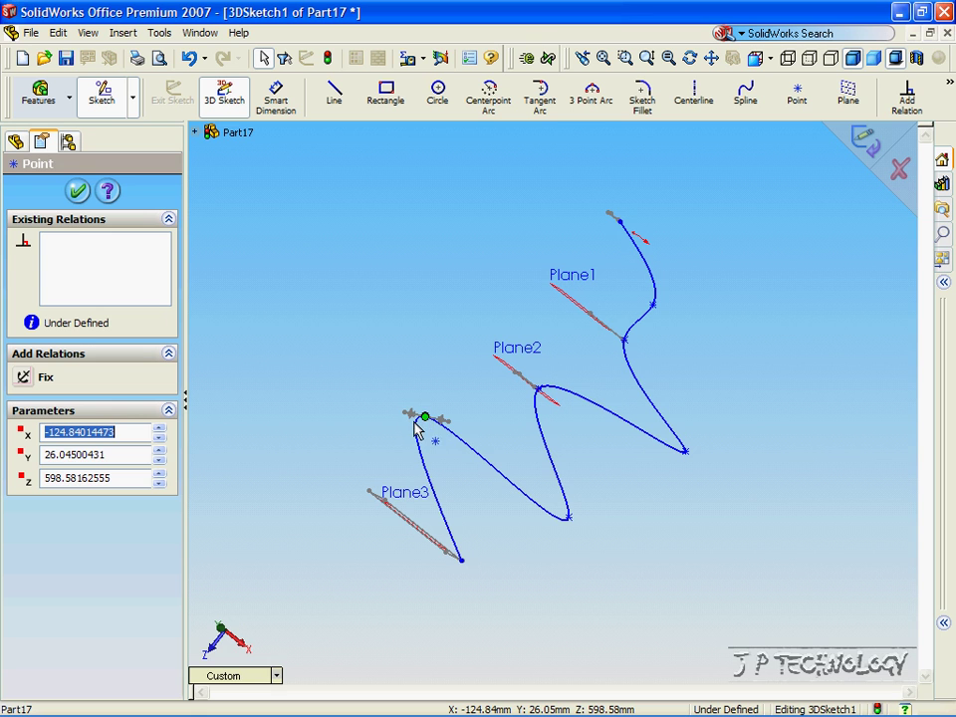
pyautogui.moveTo(420, 426)
pyautogui.mouseDown()
pyautogui.moveTo(406, 444)
pyautogui.moveTo(418, 436)
pyautogui.mouseUp()
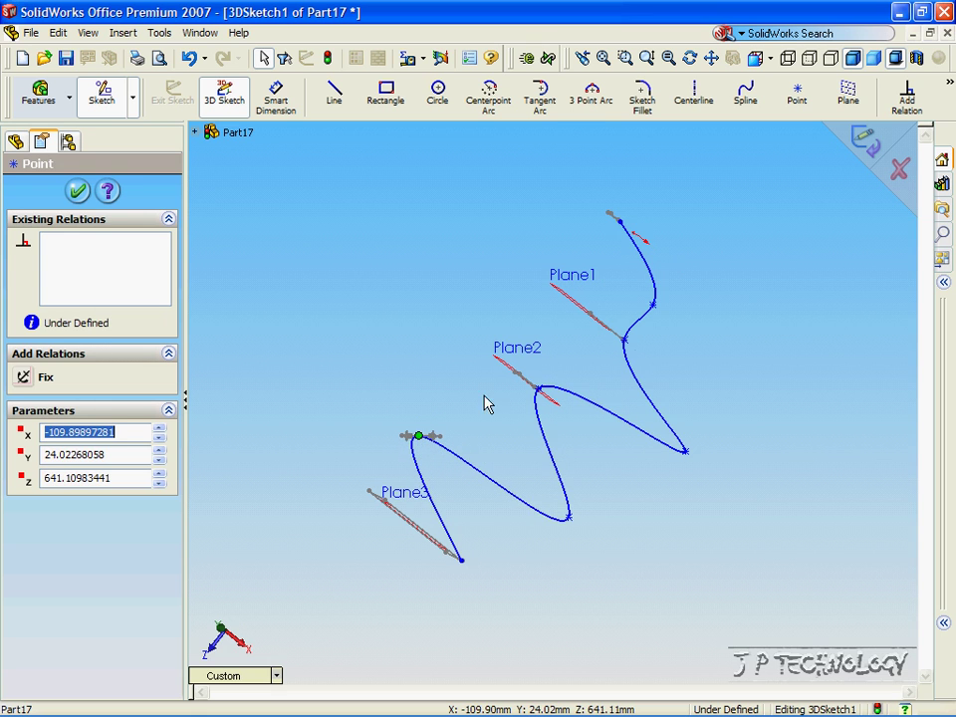
# Exit the 3D sketch and return to the isometric view.
pyautogui.click(866, 146)
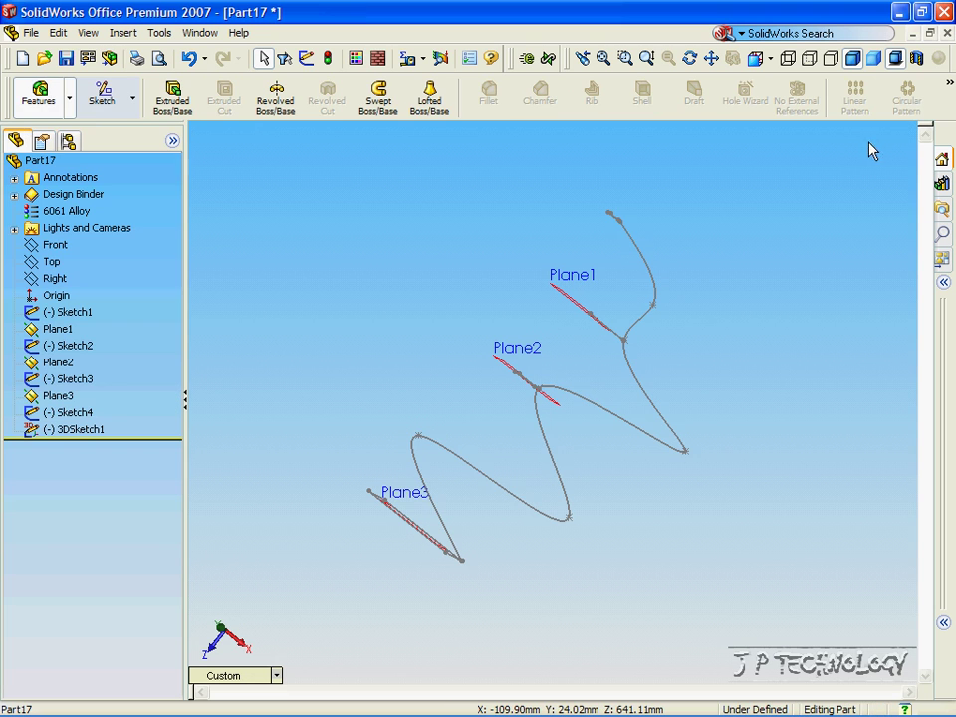
pyautogui.click(275, 676)
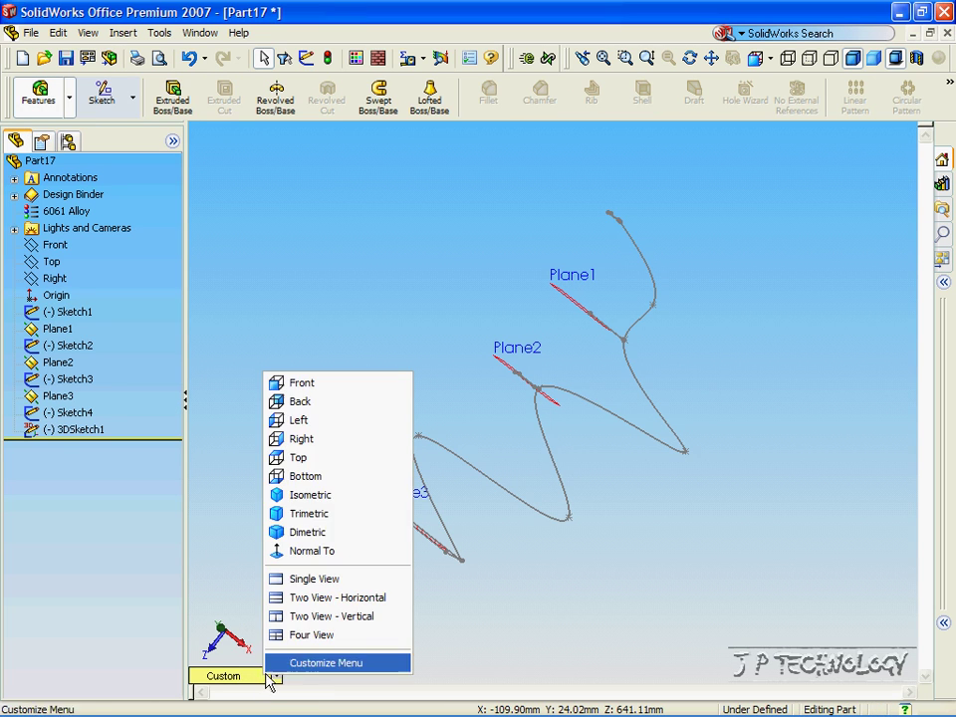
pyautogui.click(299, 495)
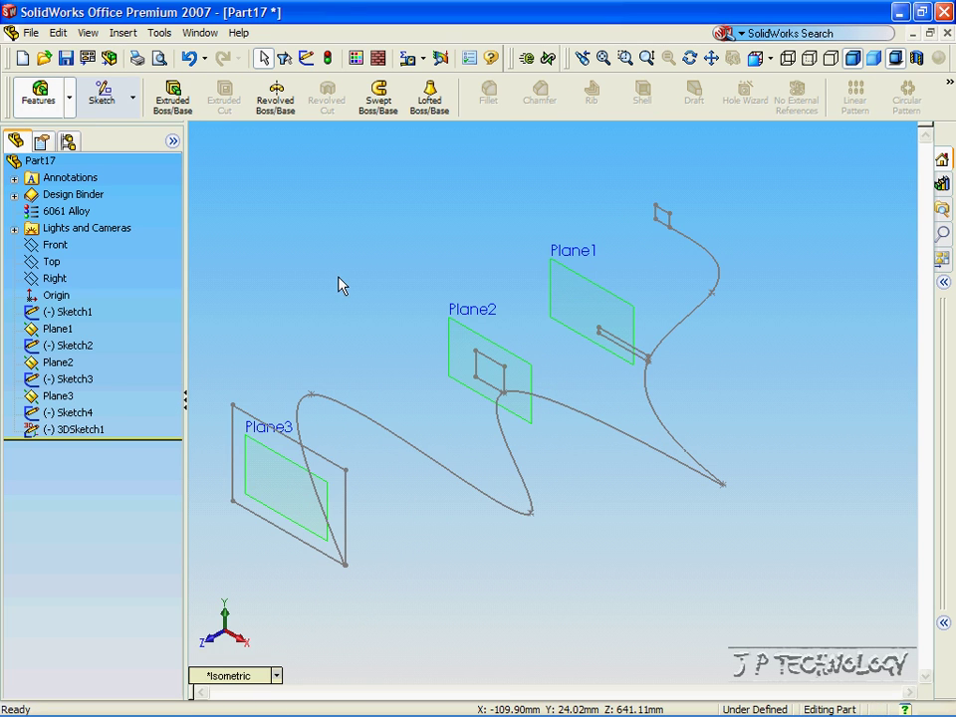
# Create Loft3 through Sketch1, Sketch2, Sketch3 and Sketch4, guided by the 3DSketch1 spline.
pyautogui.click(430, 98)
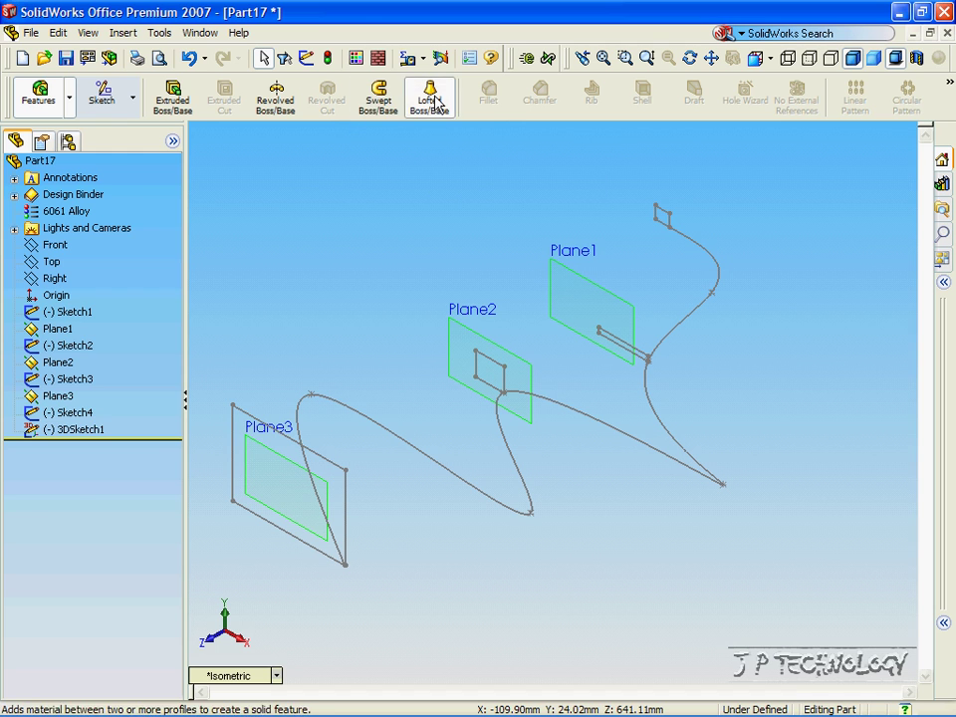
pyautogui.click(194, 131)
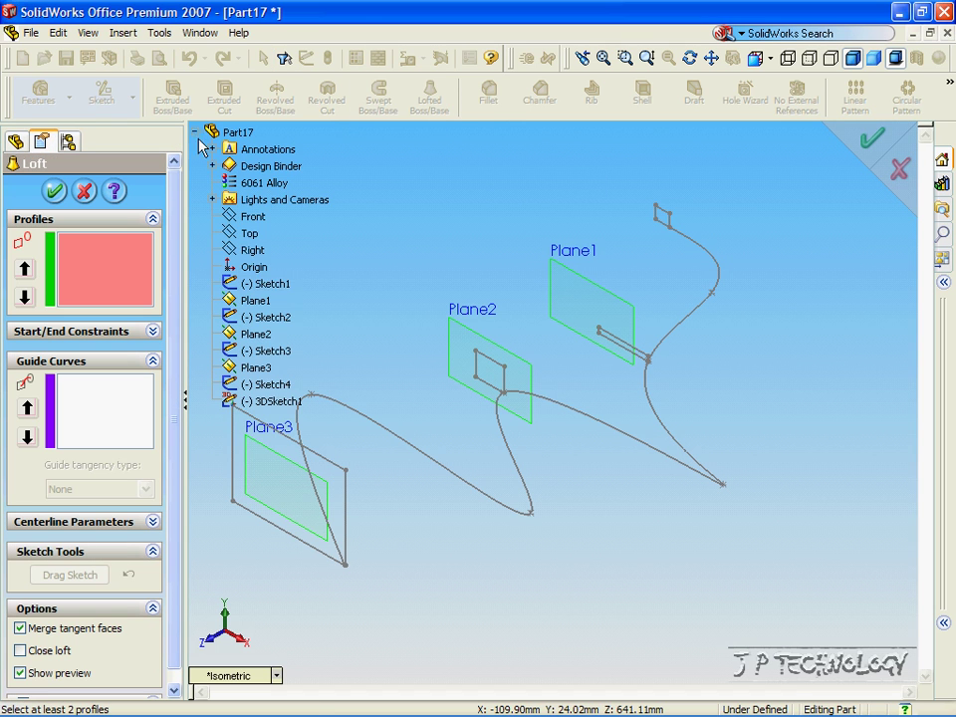
pyautogui.click(261, 284)
pyautogui.click(269, 317)
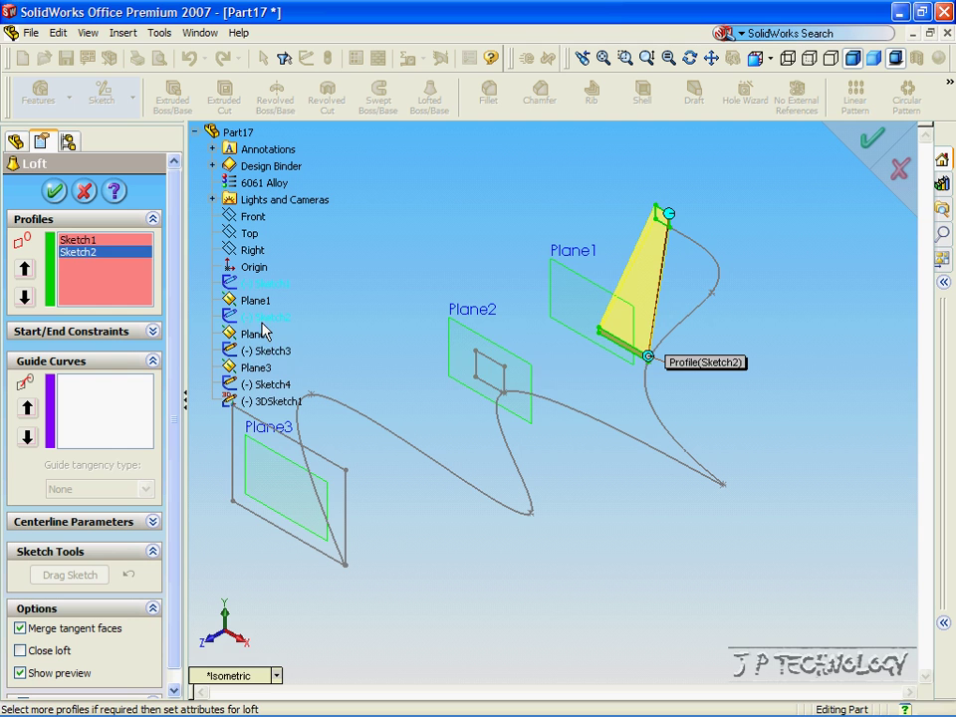
pyautogui.click(269, 350)
pyautogui.click(269, 384)
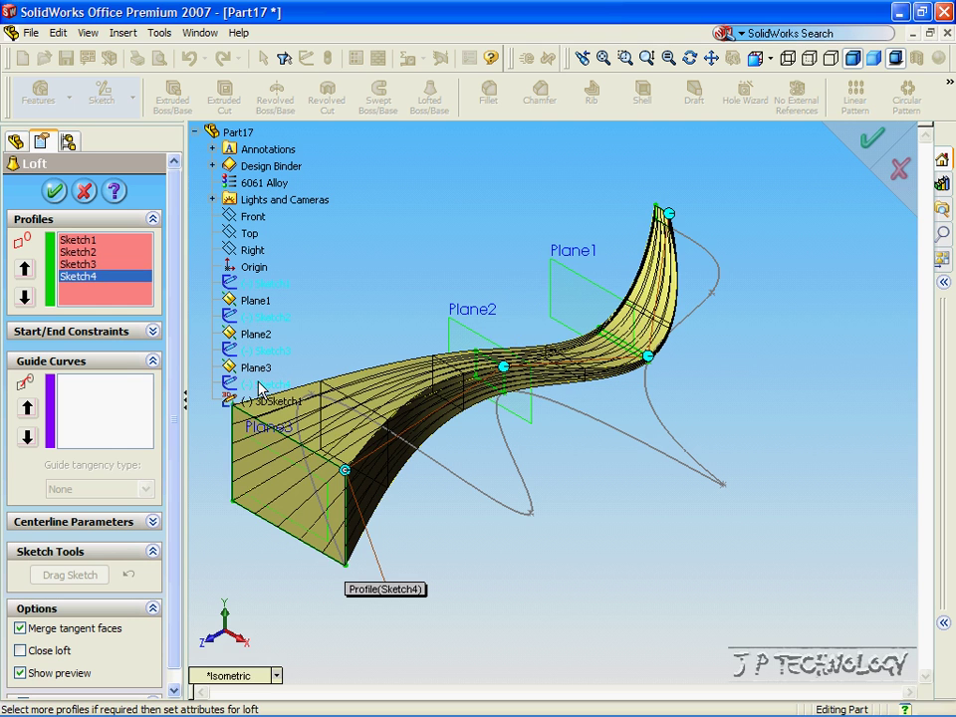
pyautogui.click(111, 406)
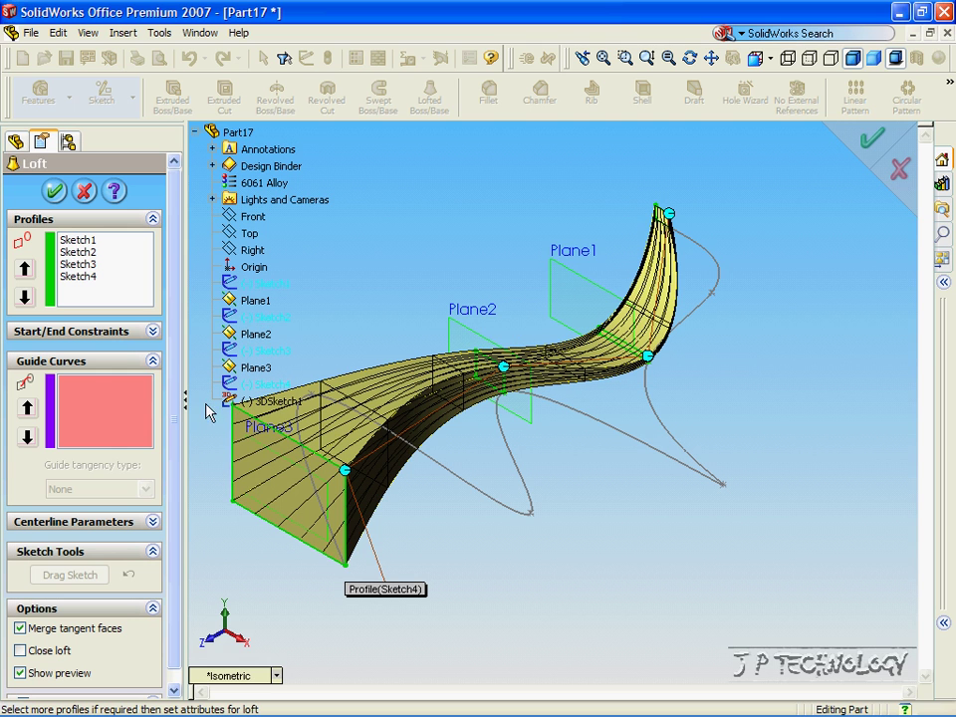
pyautogui.click(272, 398)
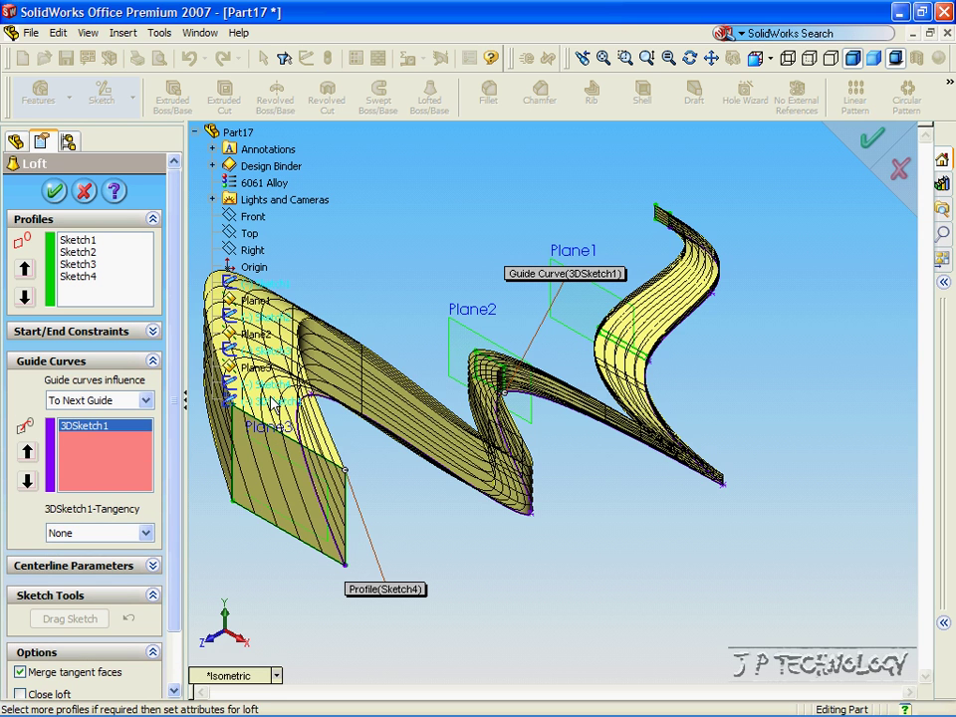
pyautogui.click(54, 191)
pyautogui.press('Up')
pyautogui.press('Up')
pyautogui.press('Up')
pyautogui.press('Left')
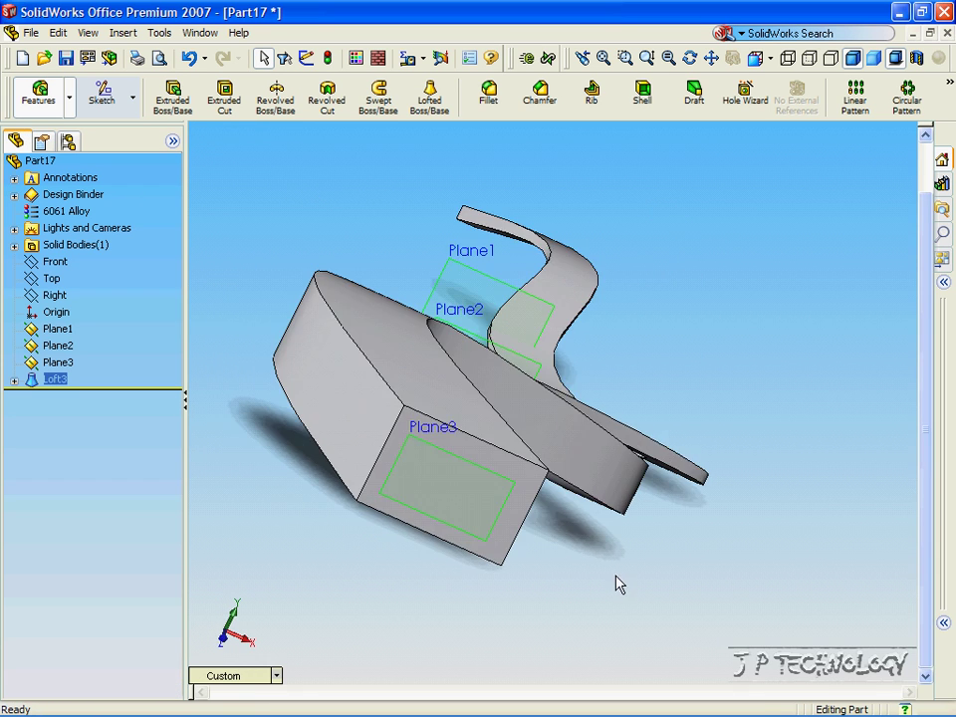
pyautogui.click(761, 557)
pyautogui.scroll(3, 751, 537)
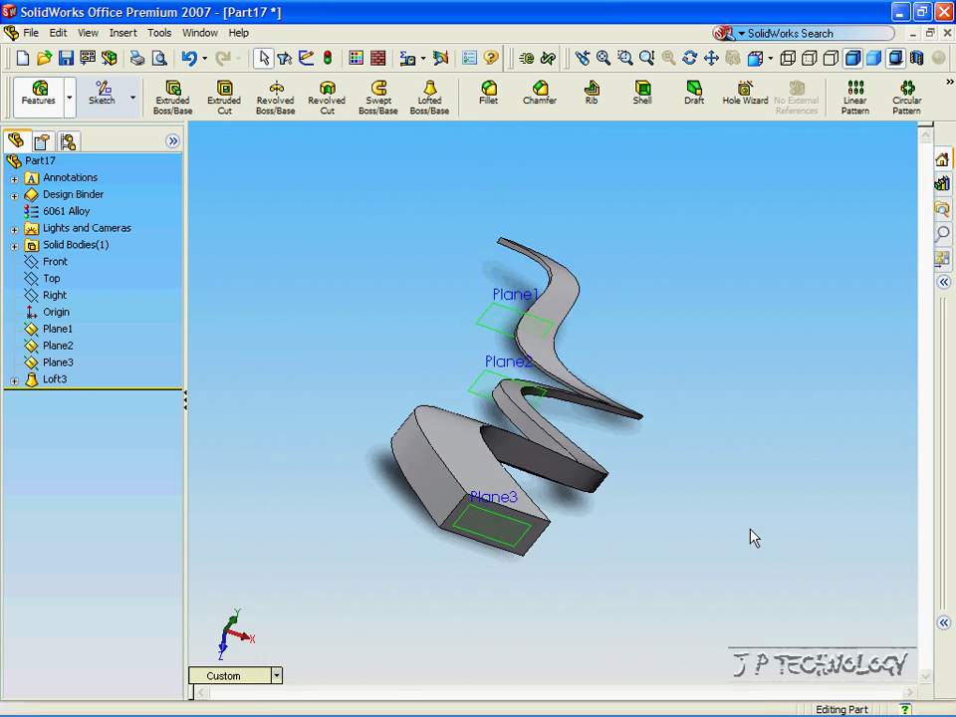
pyautogui.press('Left')
pyautogui.press('Left')
pyautogui.press('Left')
pyautogui.press('Down')
pyautogui.press('Down')
pyautogui.press('Down')
pyautogui.press('Down')
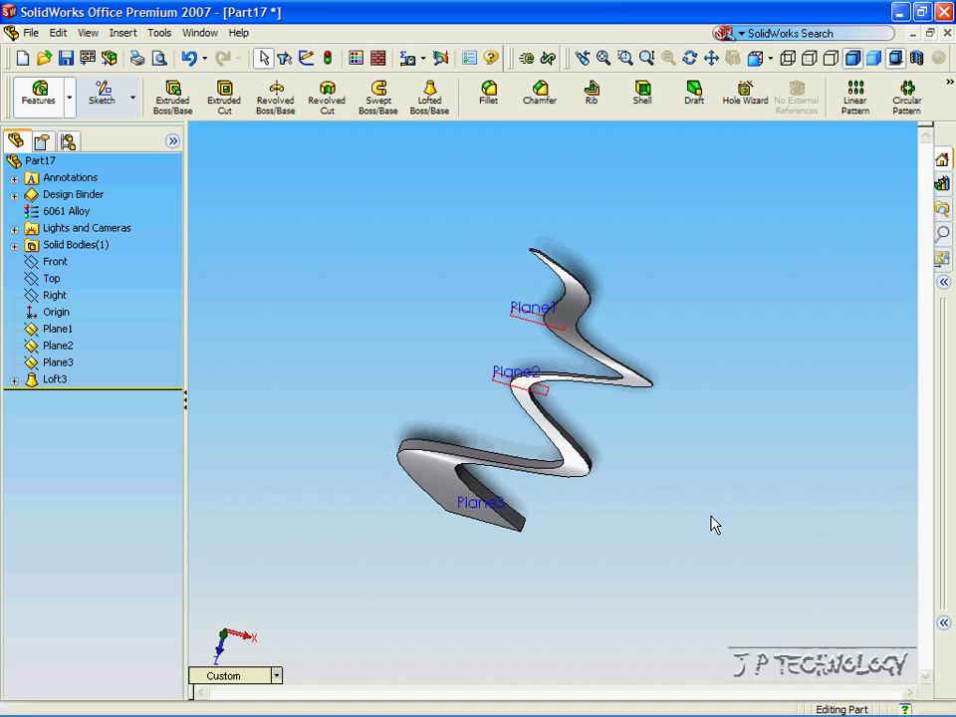
pyautogui.press('Left')
pyautogui.press('Left')
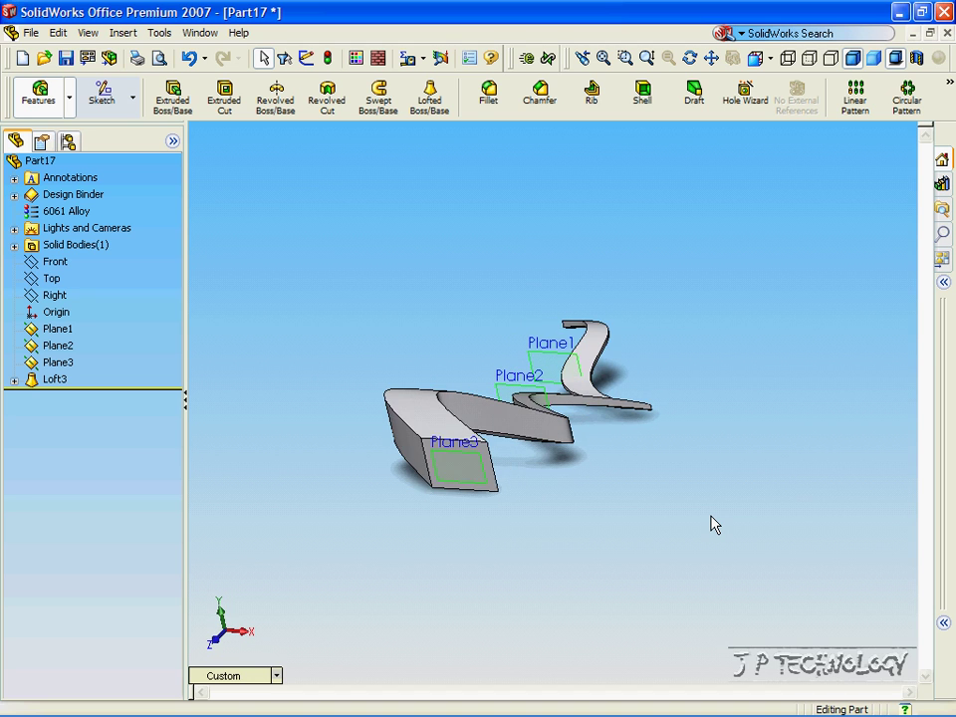